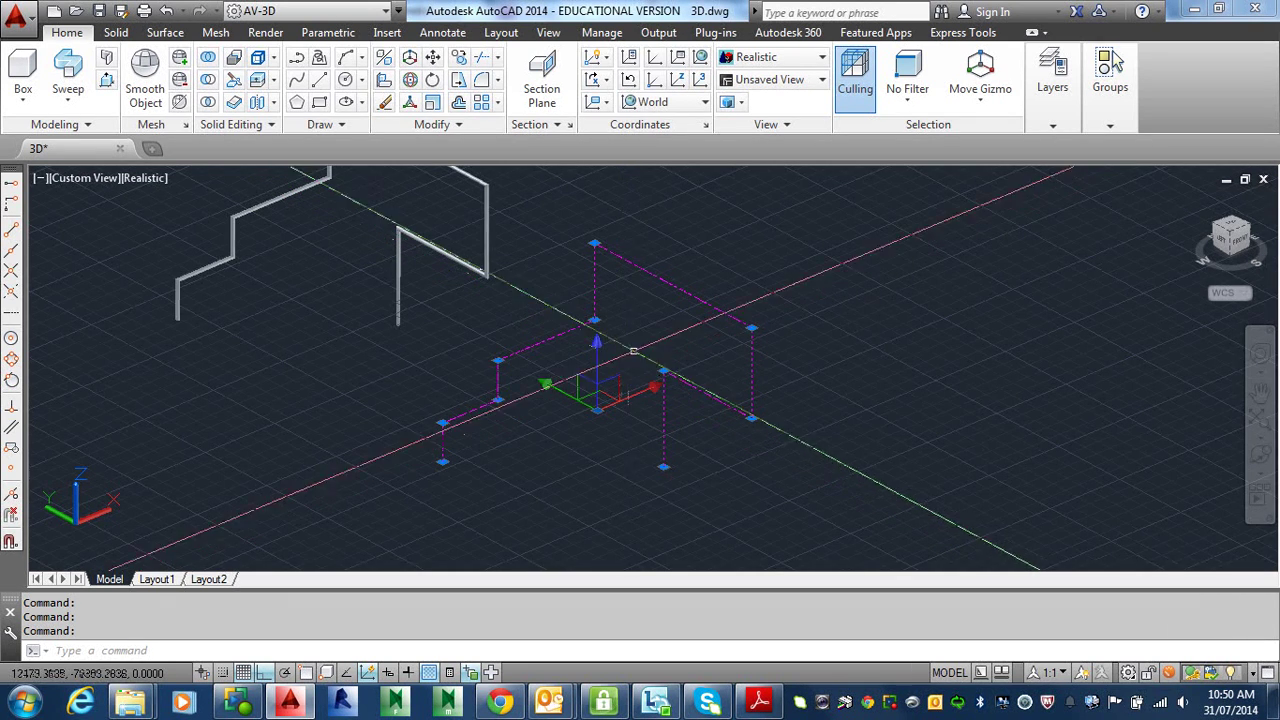
Step: Draw a stepped path of four connected lines beside the magenta path, alternating vertical and X-axis segments
key(Escape)
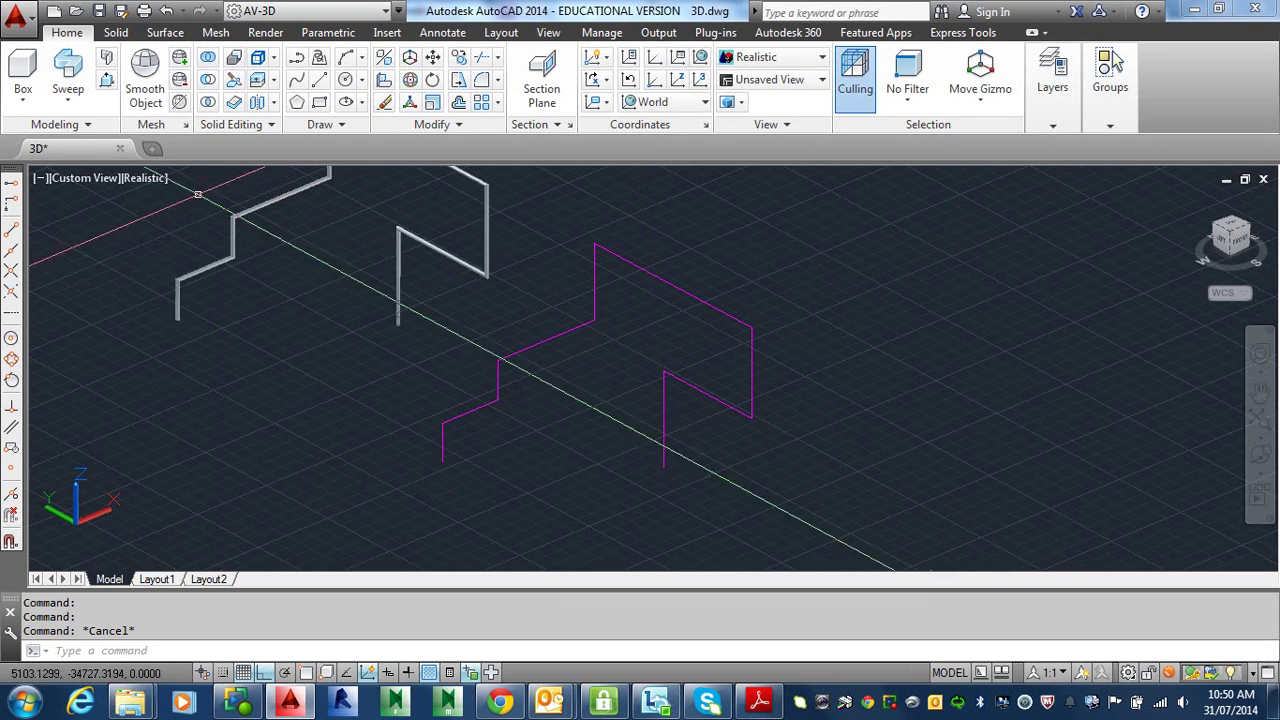
click(13, 234)
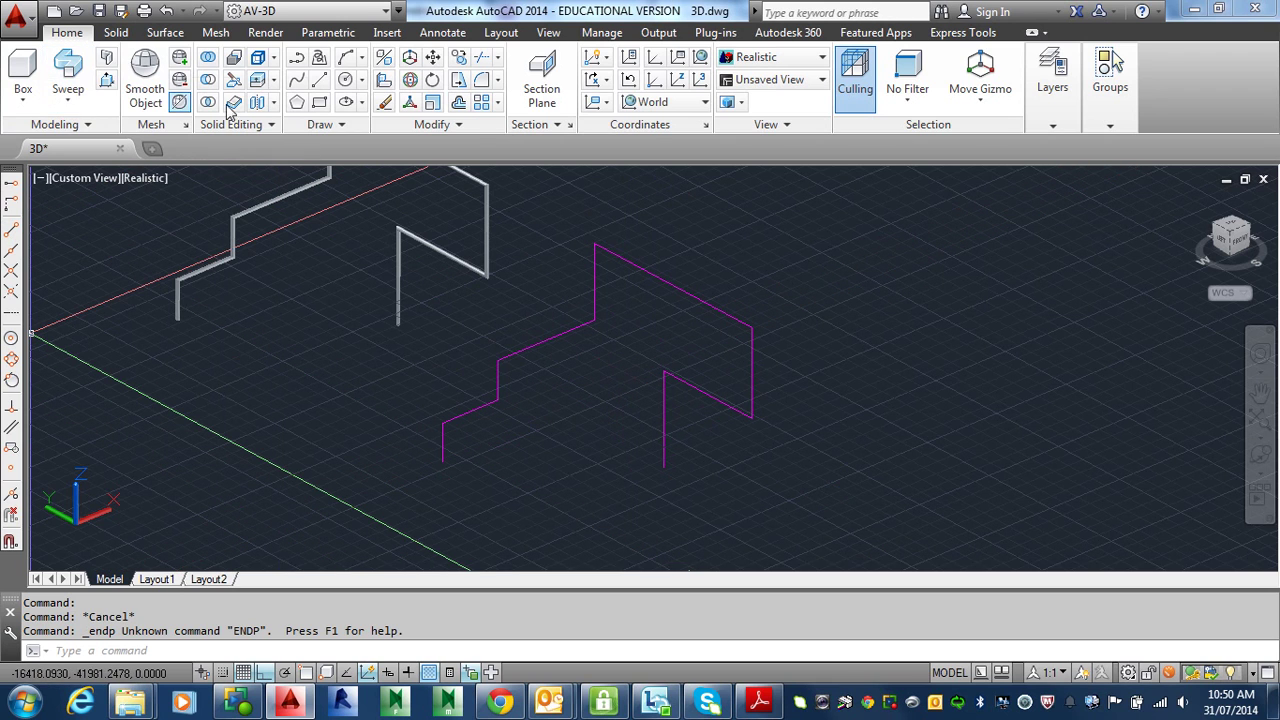
click(316, 82)
click(336, 474)
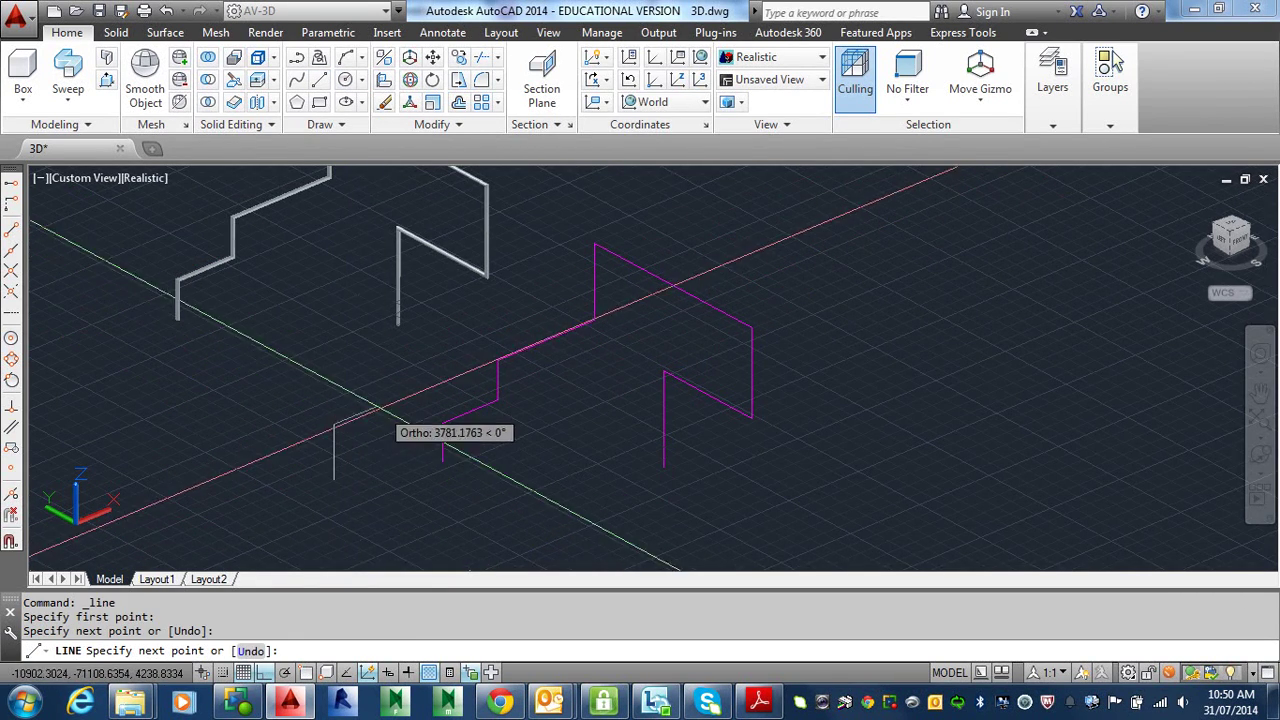
click(334, 422)
click(390, 400)
click(390, 348)
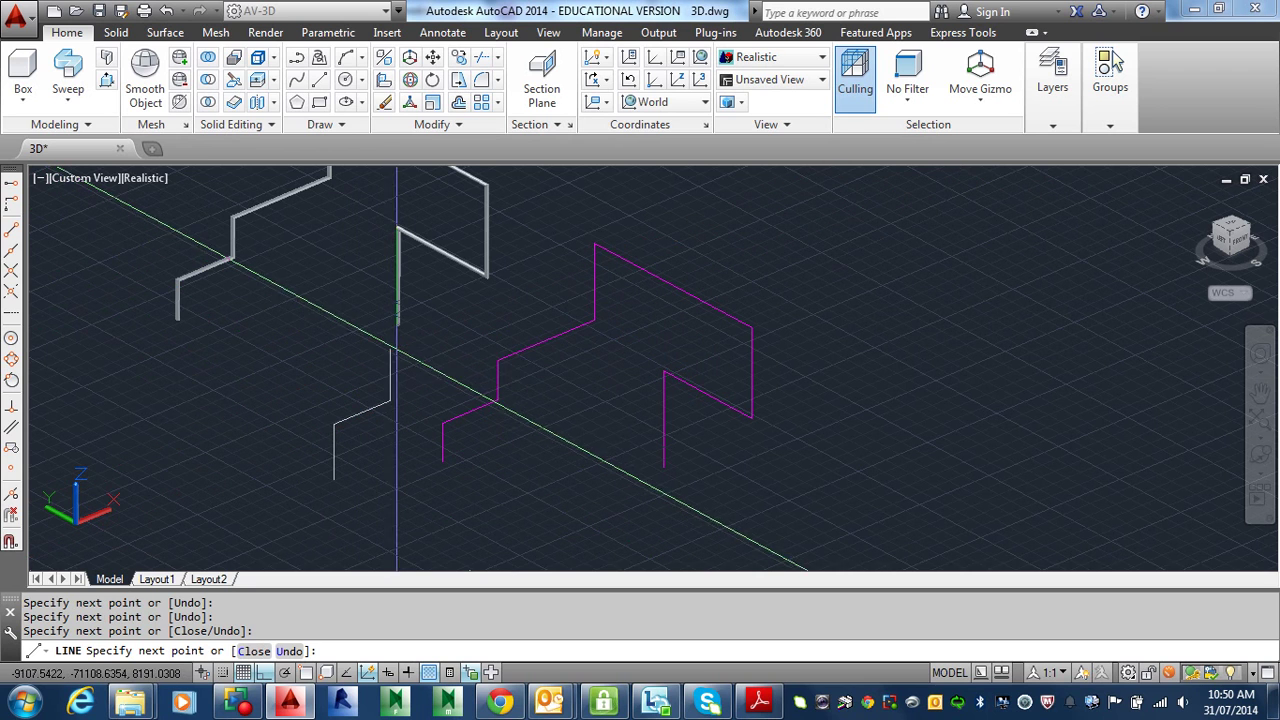
click(518, 318)
key(Escape)
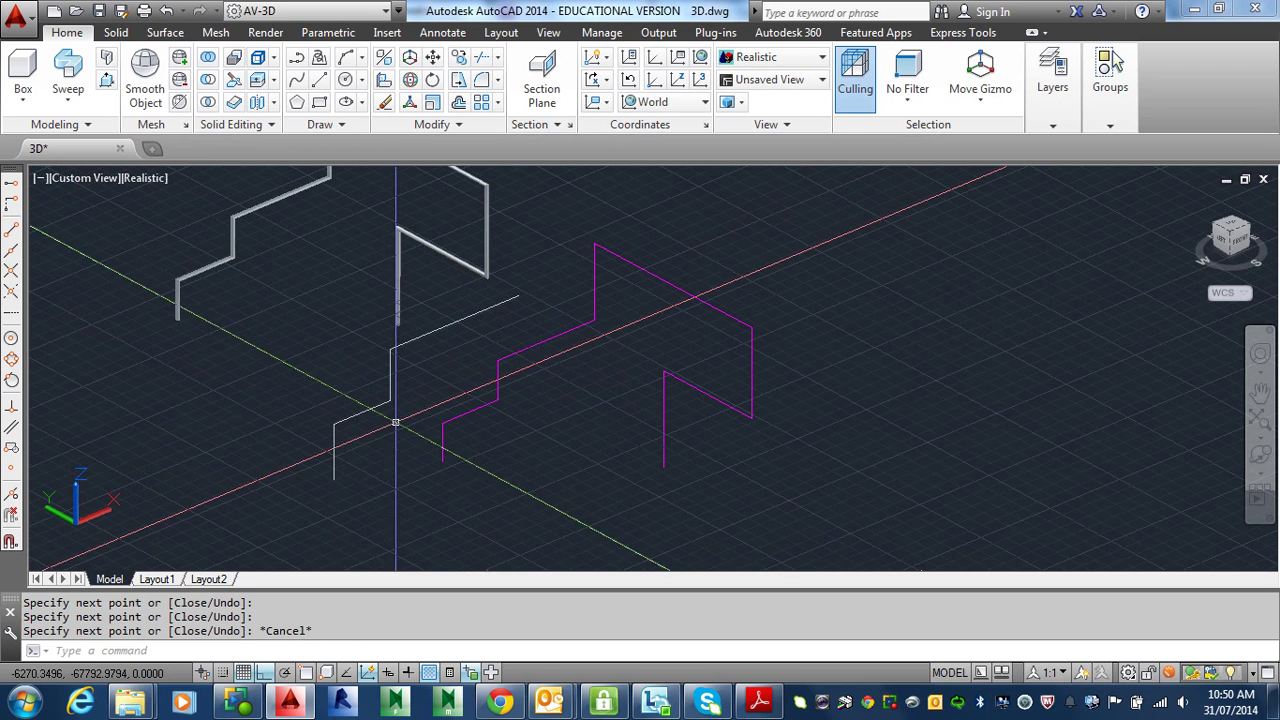
Step: Erase the four sketched line segments beside the magenta path
text(e)
key(Return)
click(416, 421)
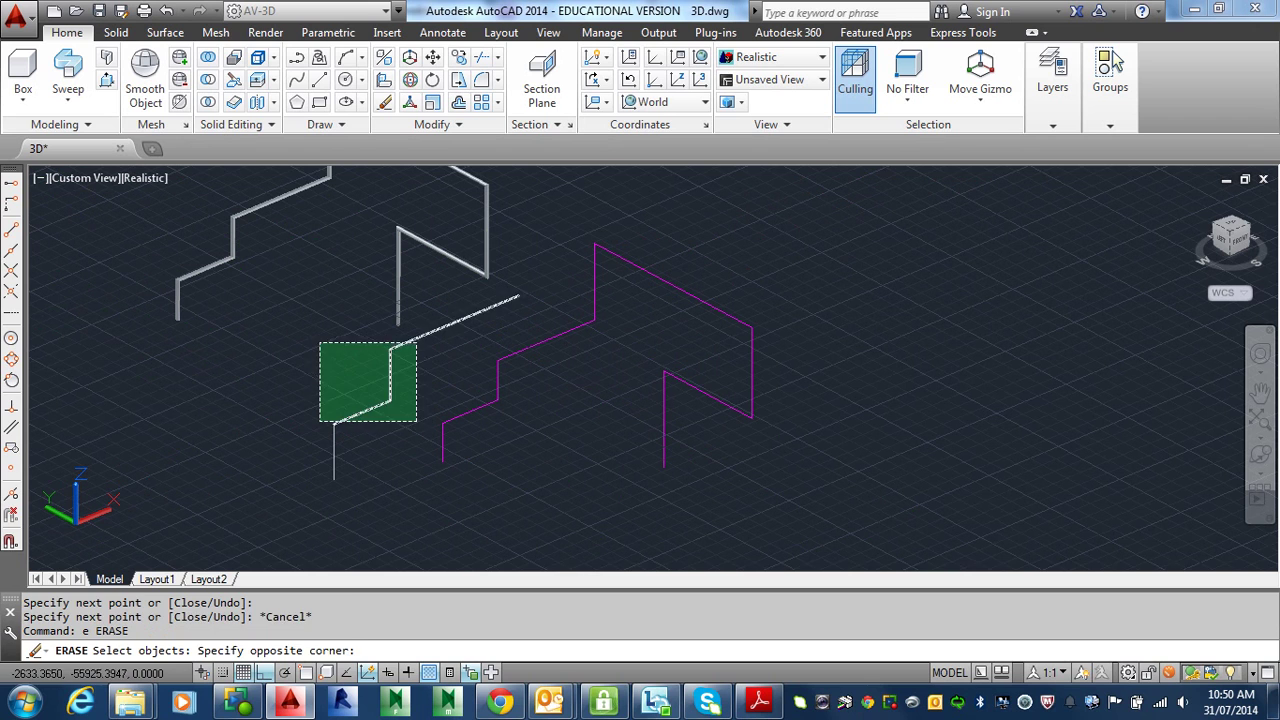
click(320, 351)
click(351, 452)
click(298, 425)
key(Return)
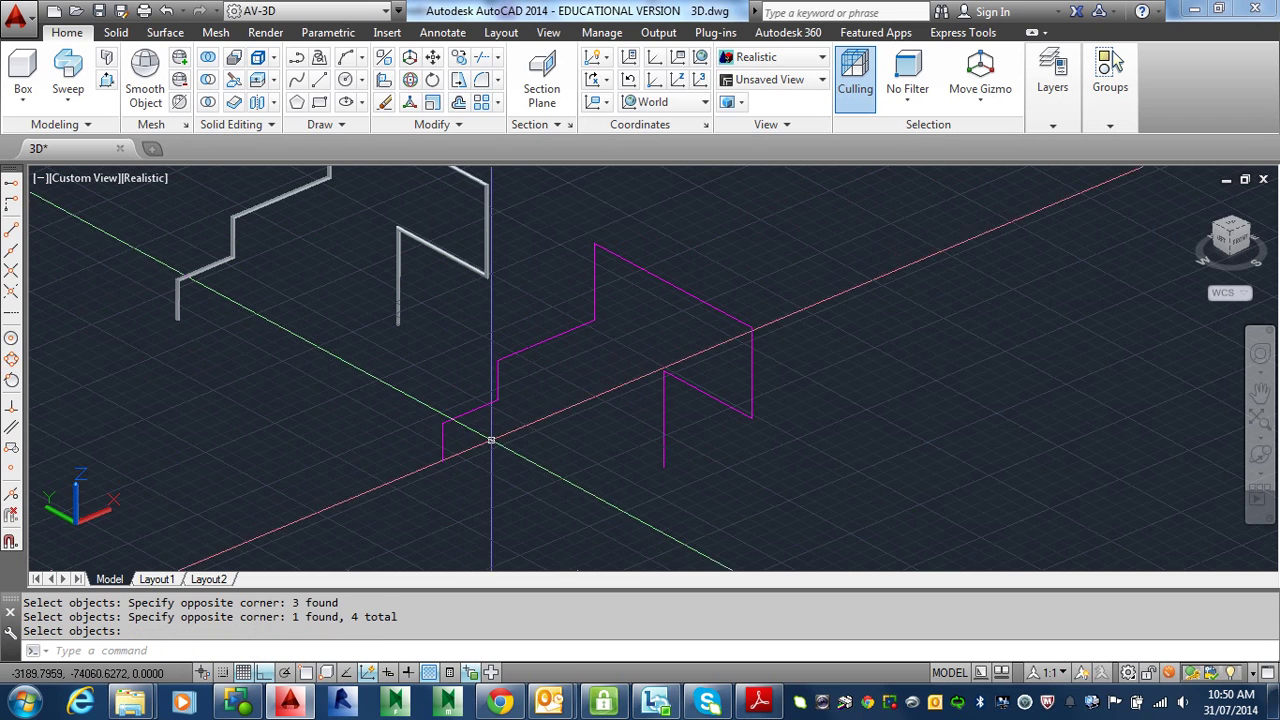
key(Escape)
Step: Explode the magenta 3D polyline into separate line segments
text(x)
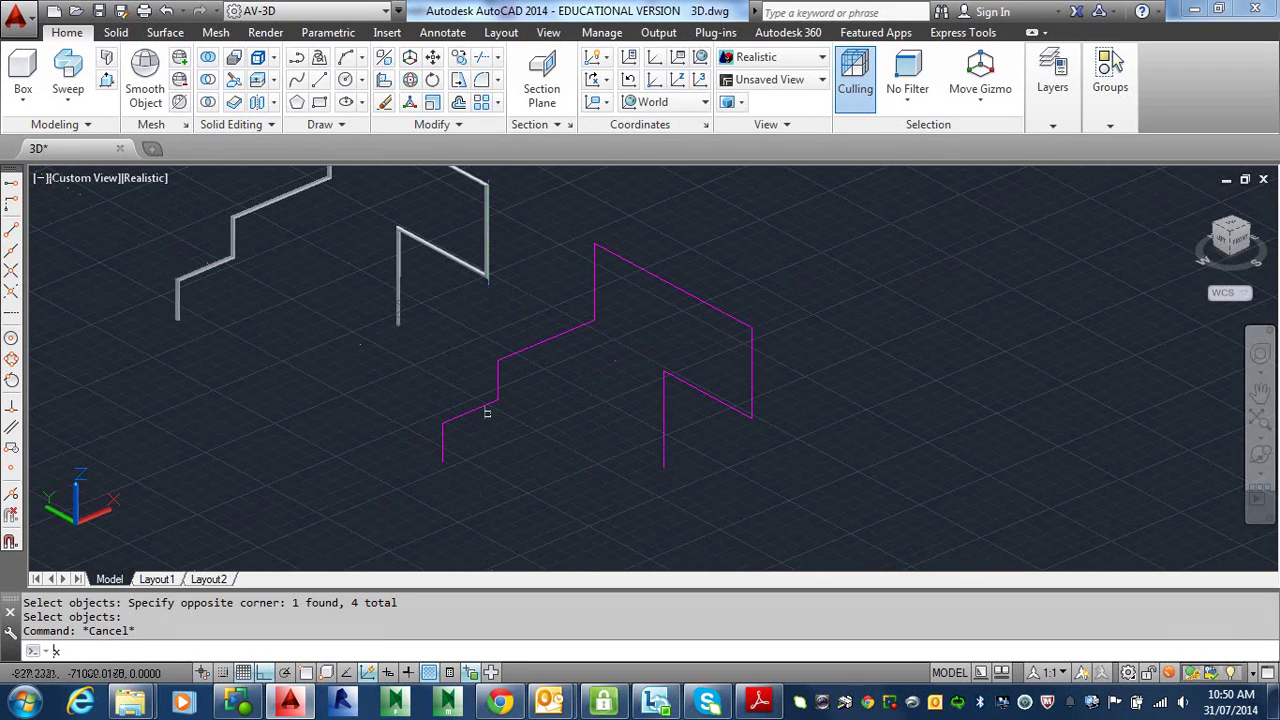
key(Return)
click(484, 408)
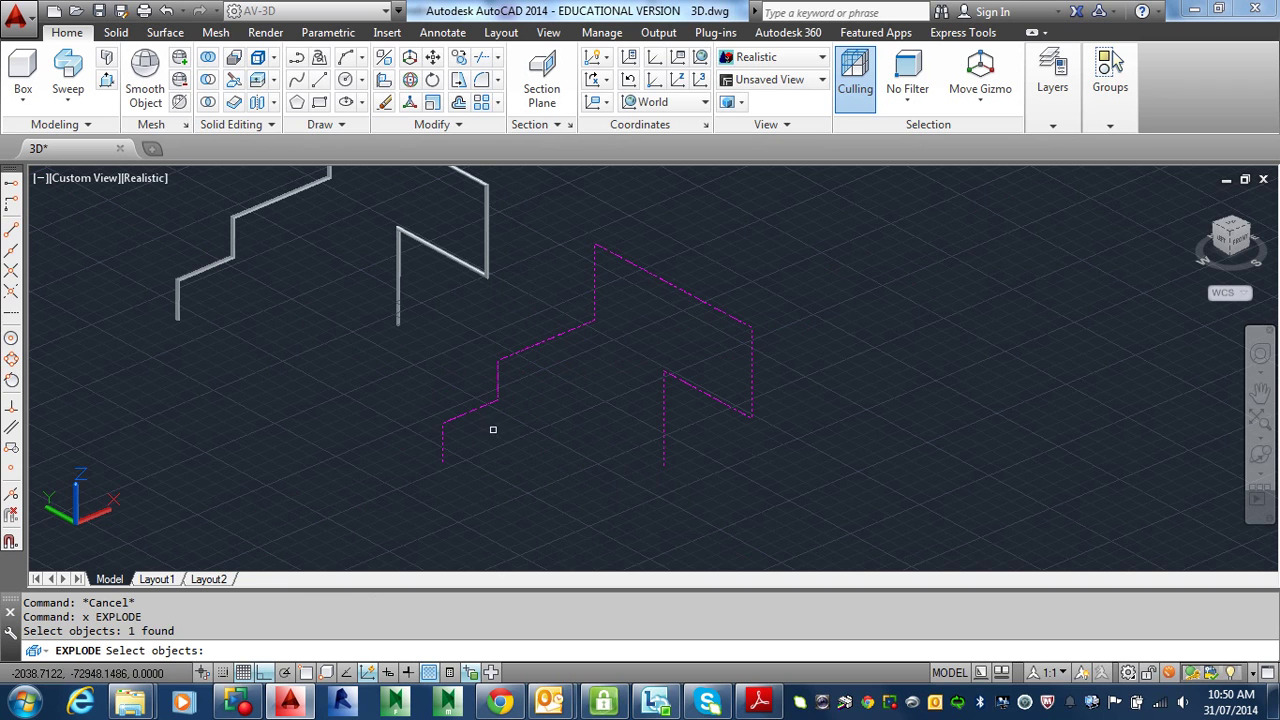
key(Return)
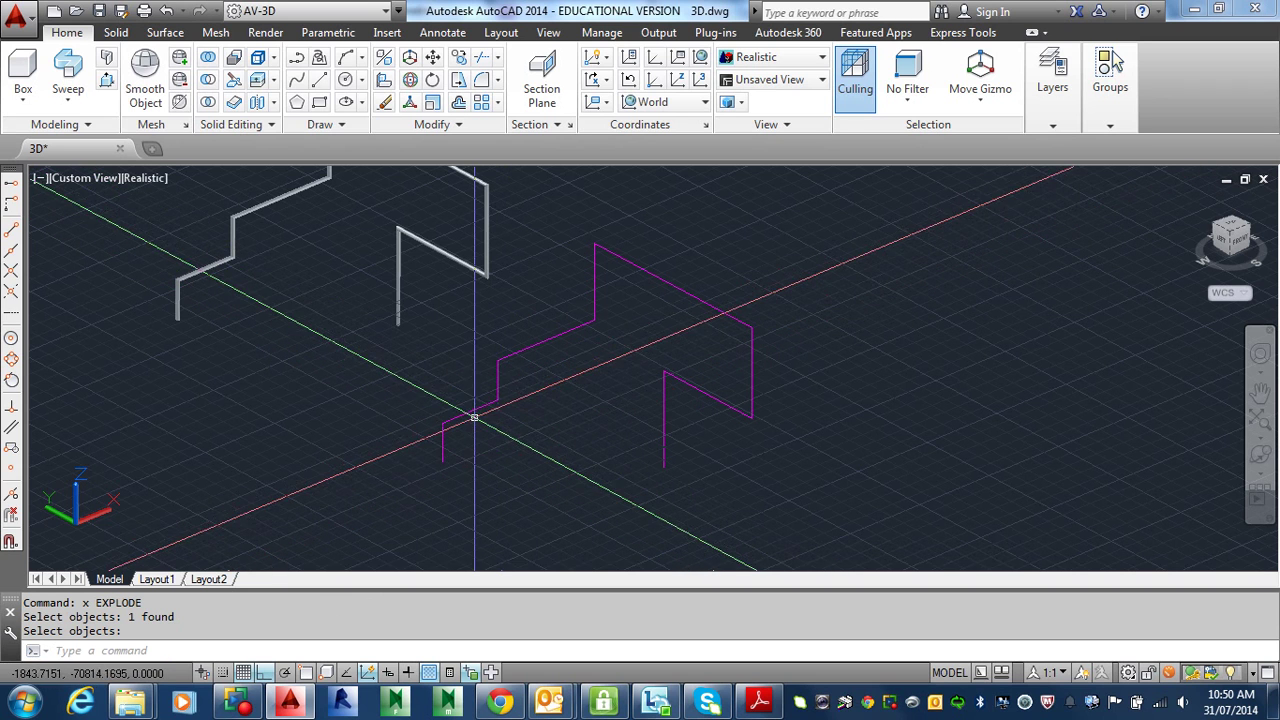
click(472, 413)
key(Escape)
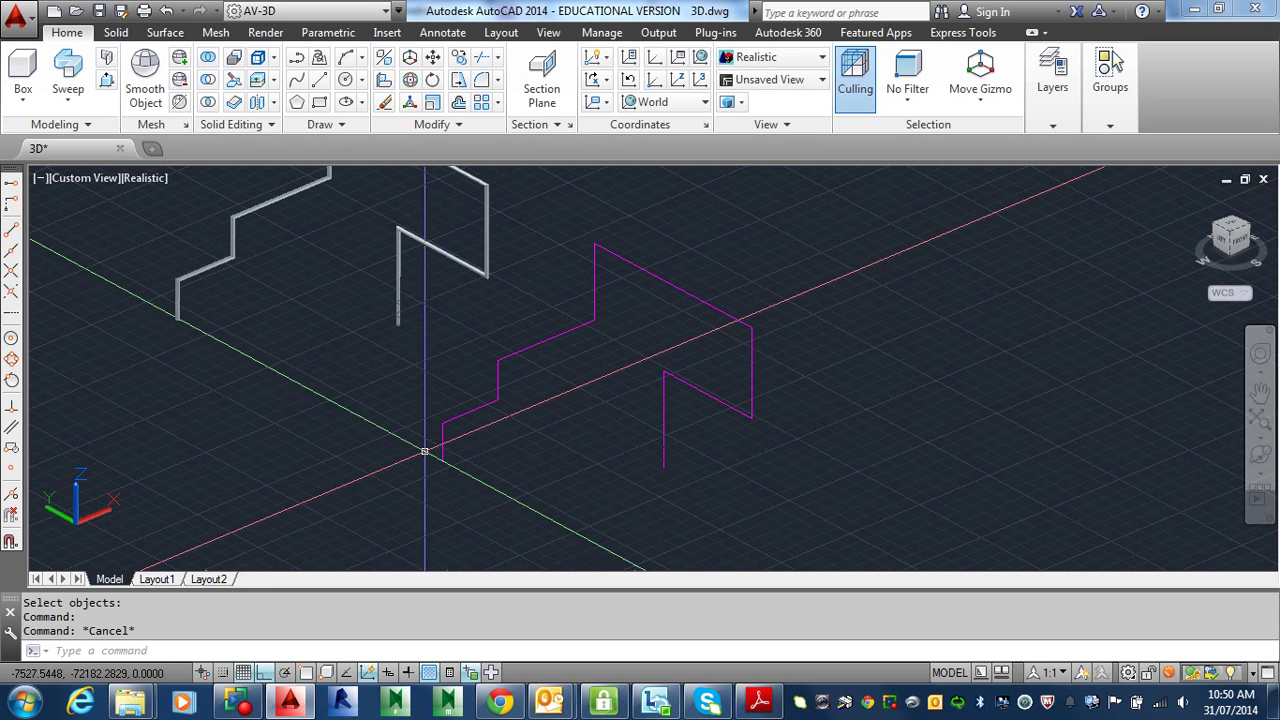
Step: Fillet the corner between the short vertical end segment and the first sloping segment with a radius of 50
scroll(425, 452, up, 5)
scroll(494, 423, down, 4)
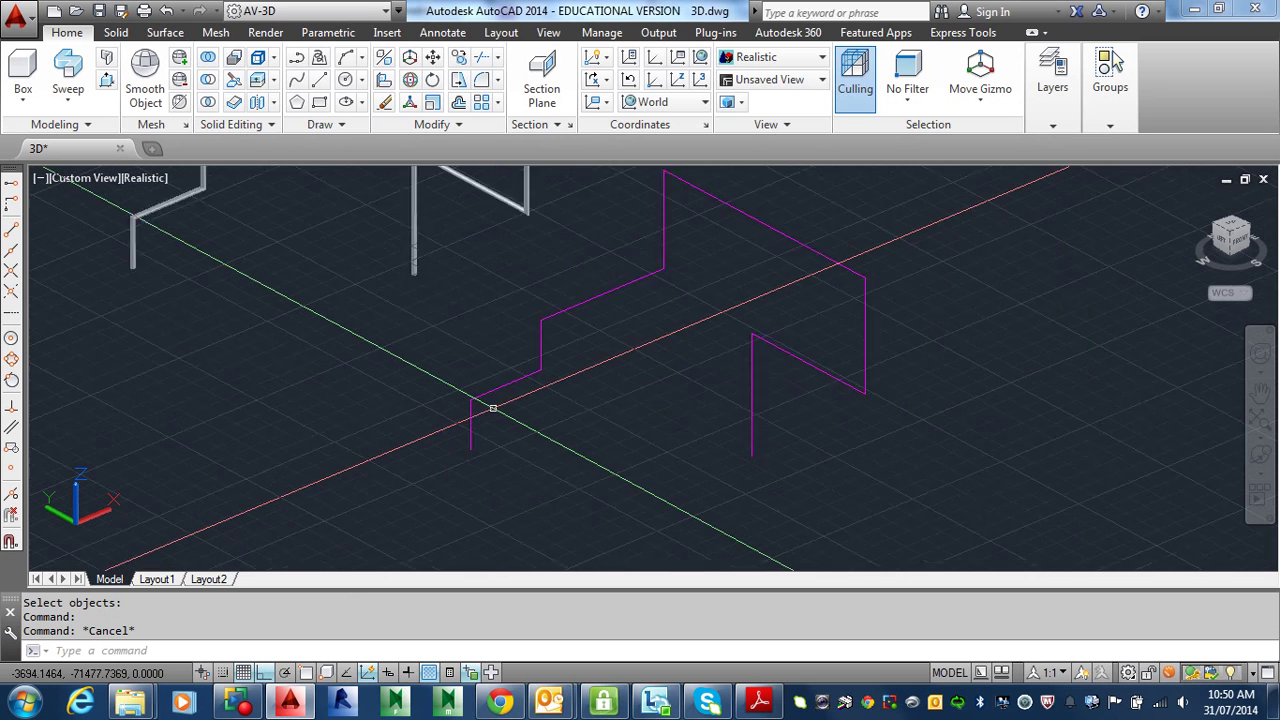
scroll(493, 408, down, 3)
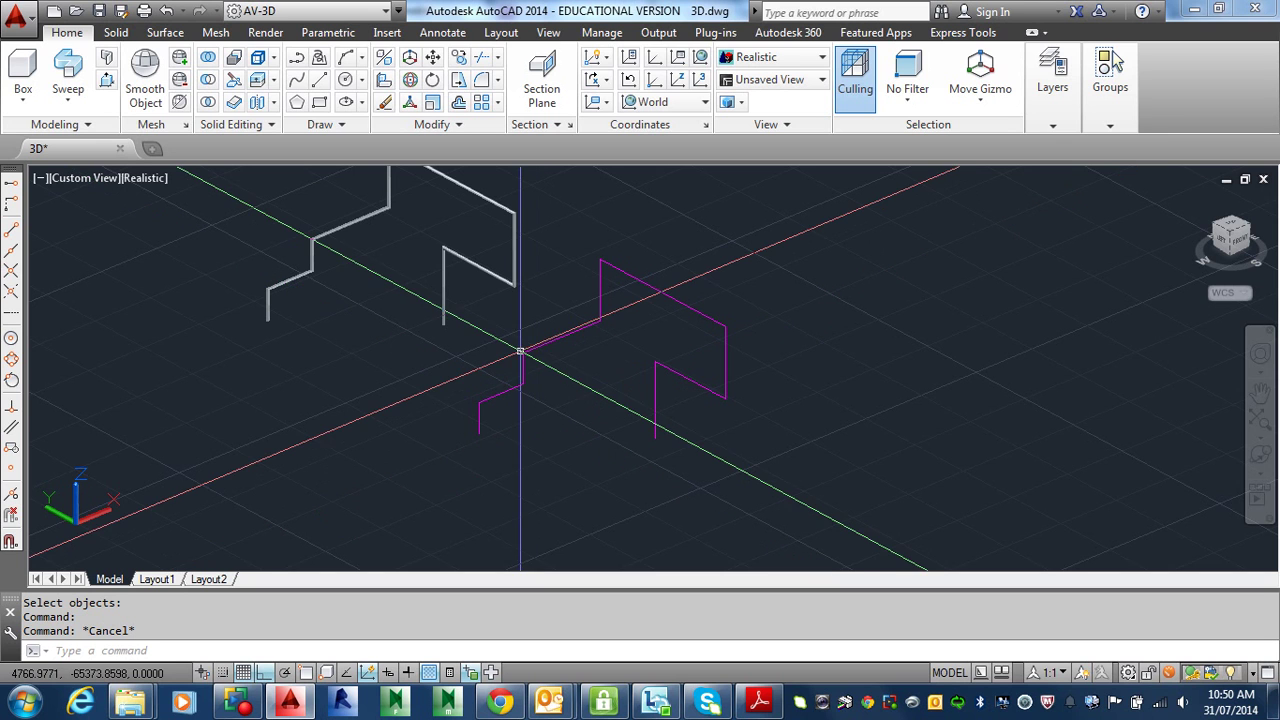
scroll(505, 425, up, 3)
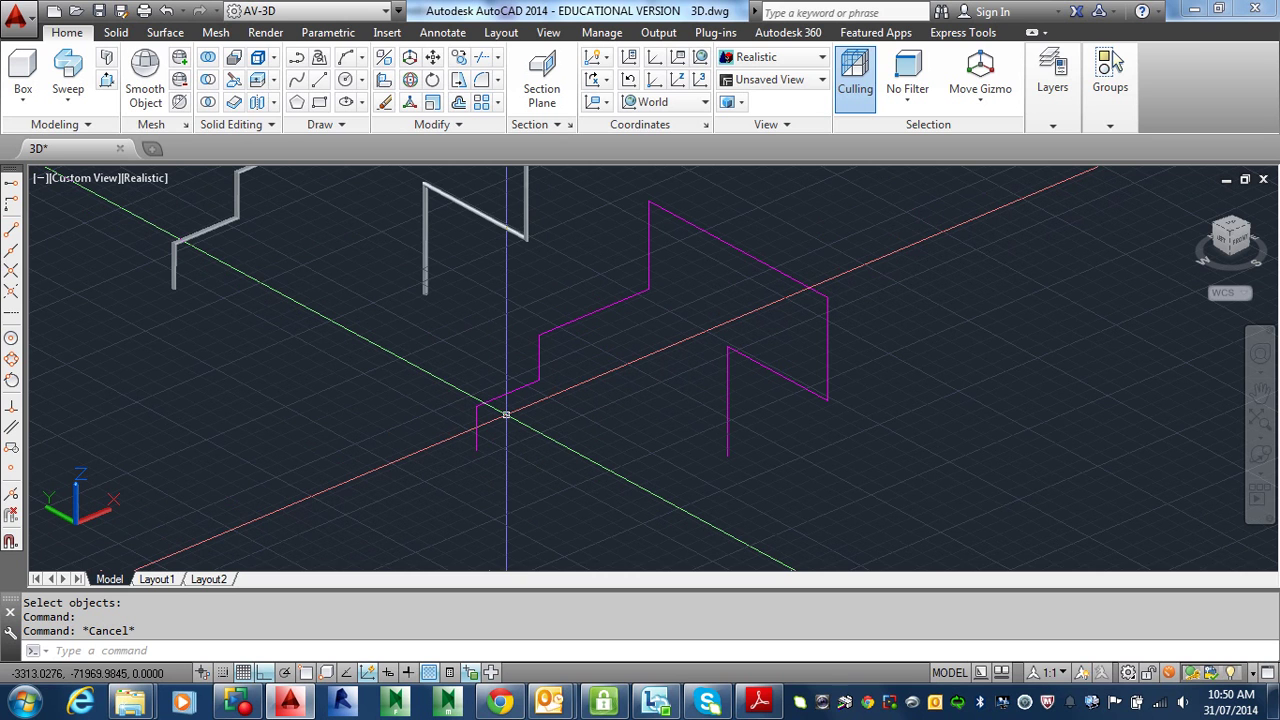
text(F)
key(Return)
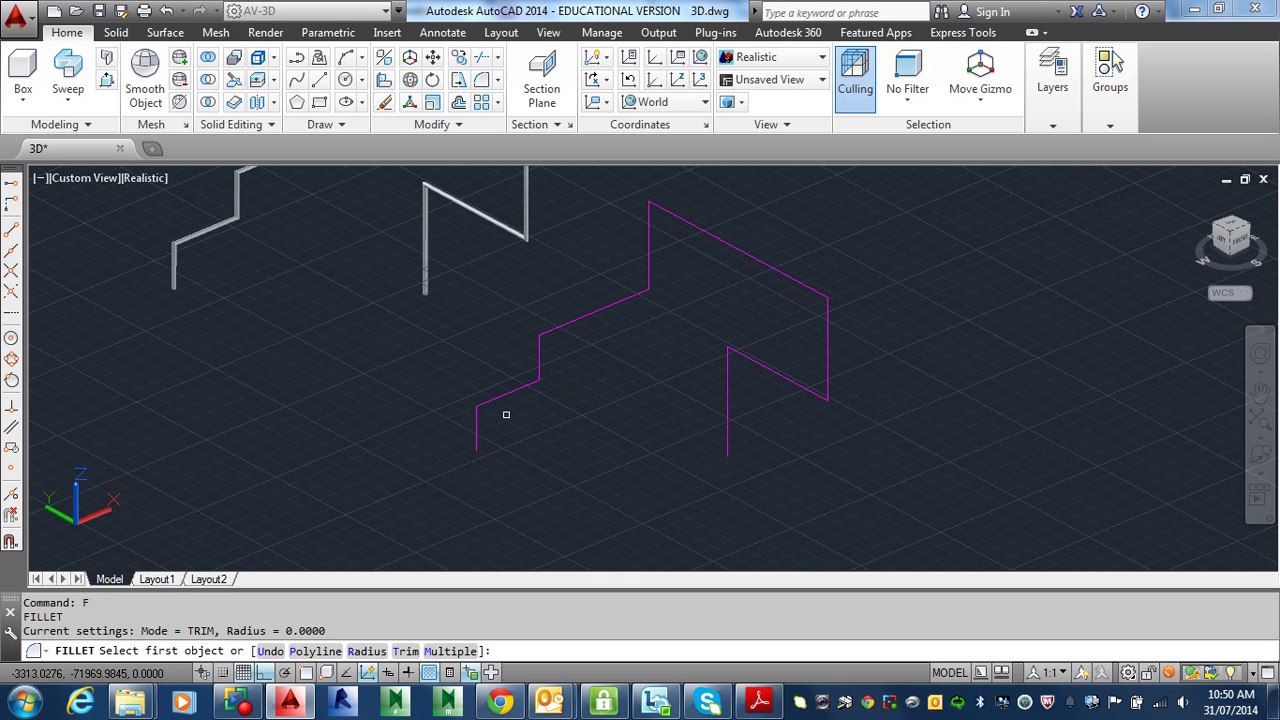
text(r)
key(Return)
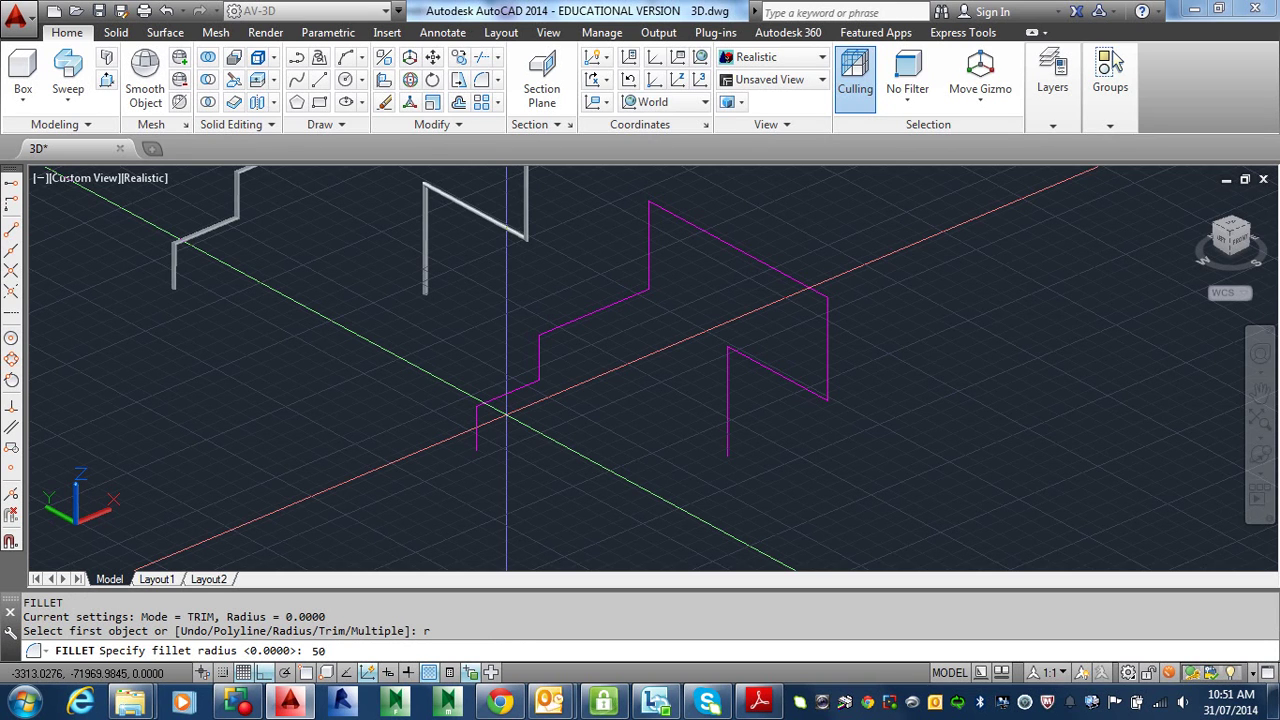
key(Return)
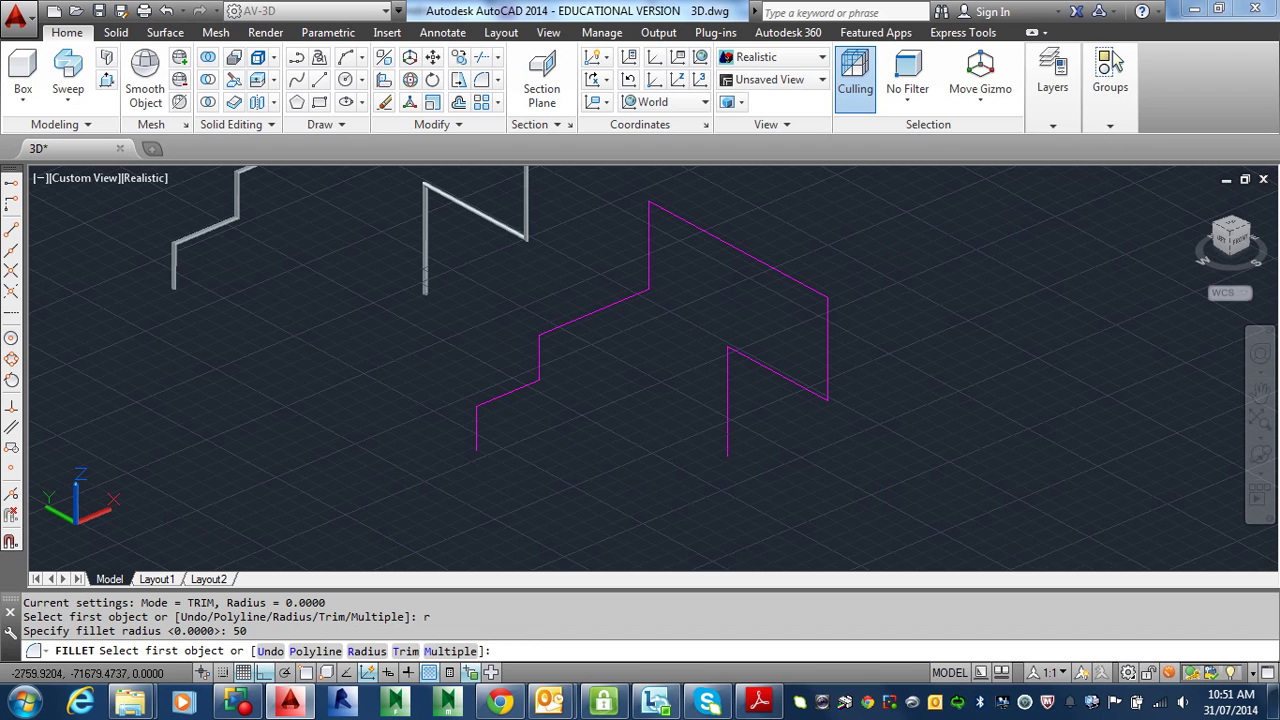
click(477, 424)
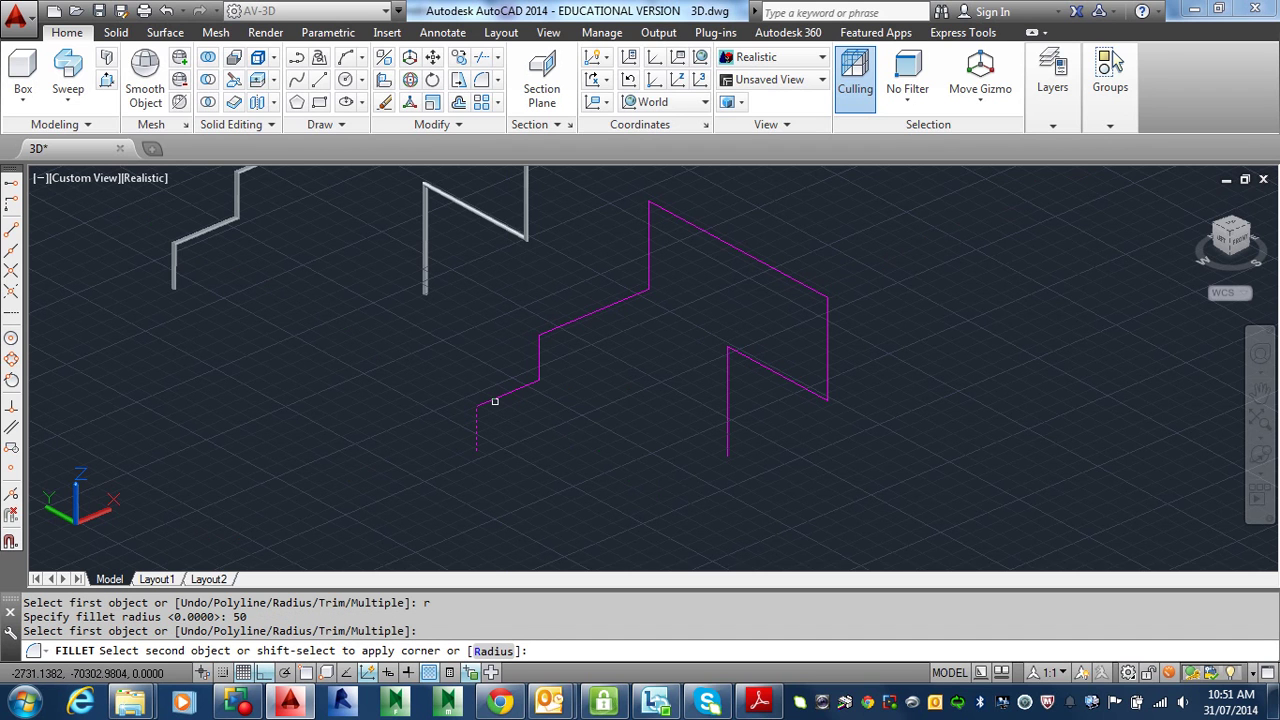
click(490, 398)
scroll(480, 418, up, 3)
scroll(449, 357, up, 7)
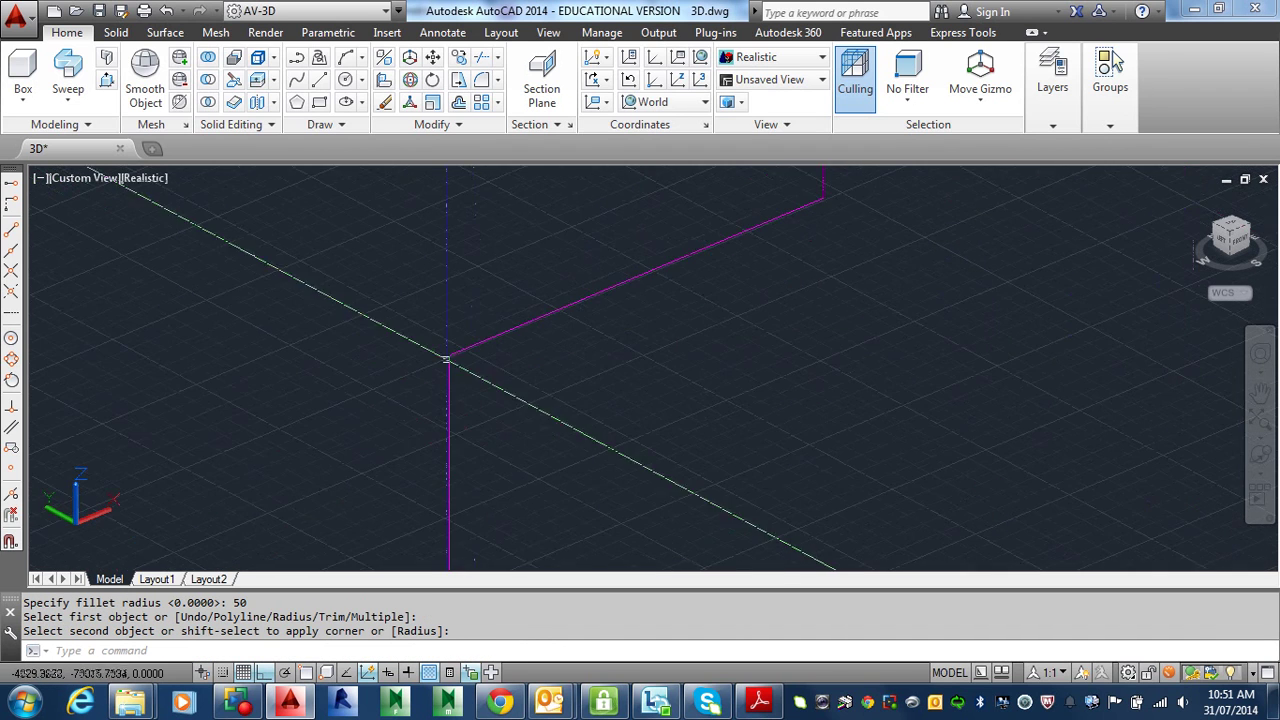
Step: Try to undo the radius 50 fillet at the lowest corner of the stepped side
scroll(530, 390, down, 9)
scroll(556, 383, down, 5)
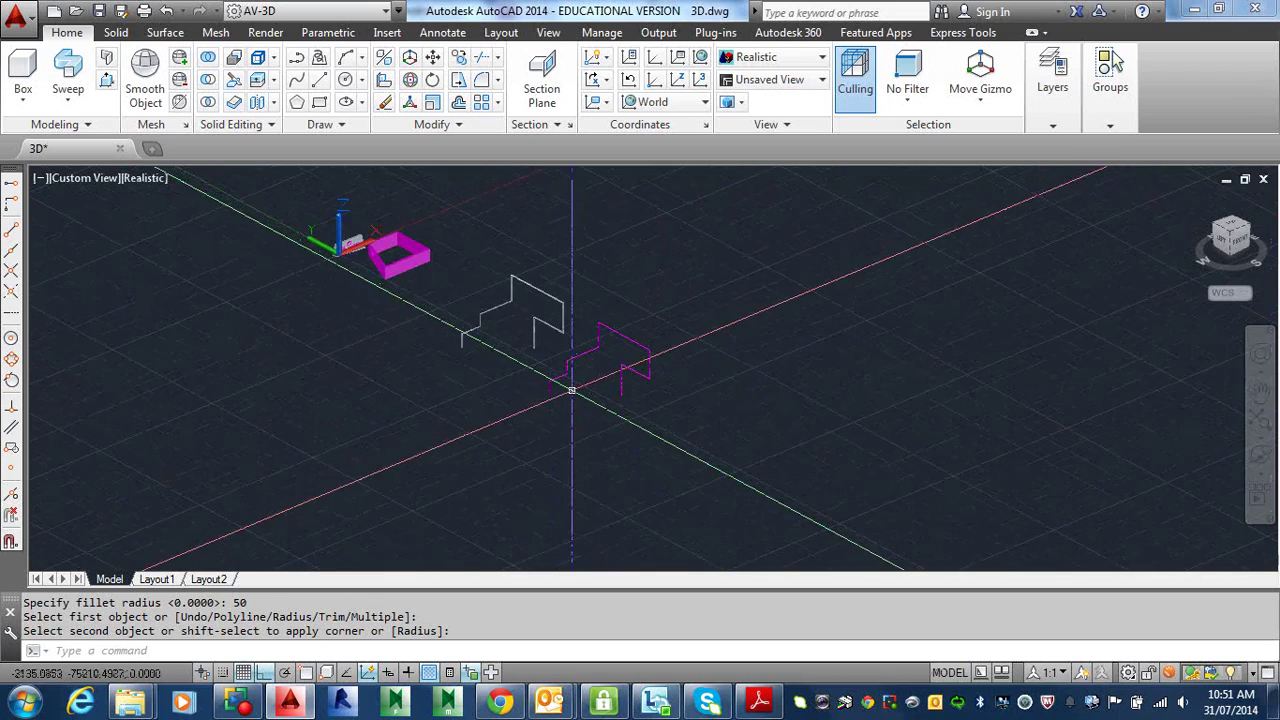
key(ctrl+z)
key(ctrl+z)
scroll(574, 420, down, 10)
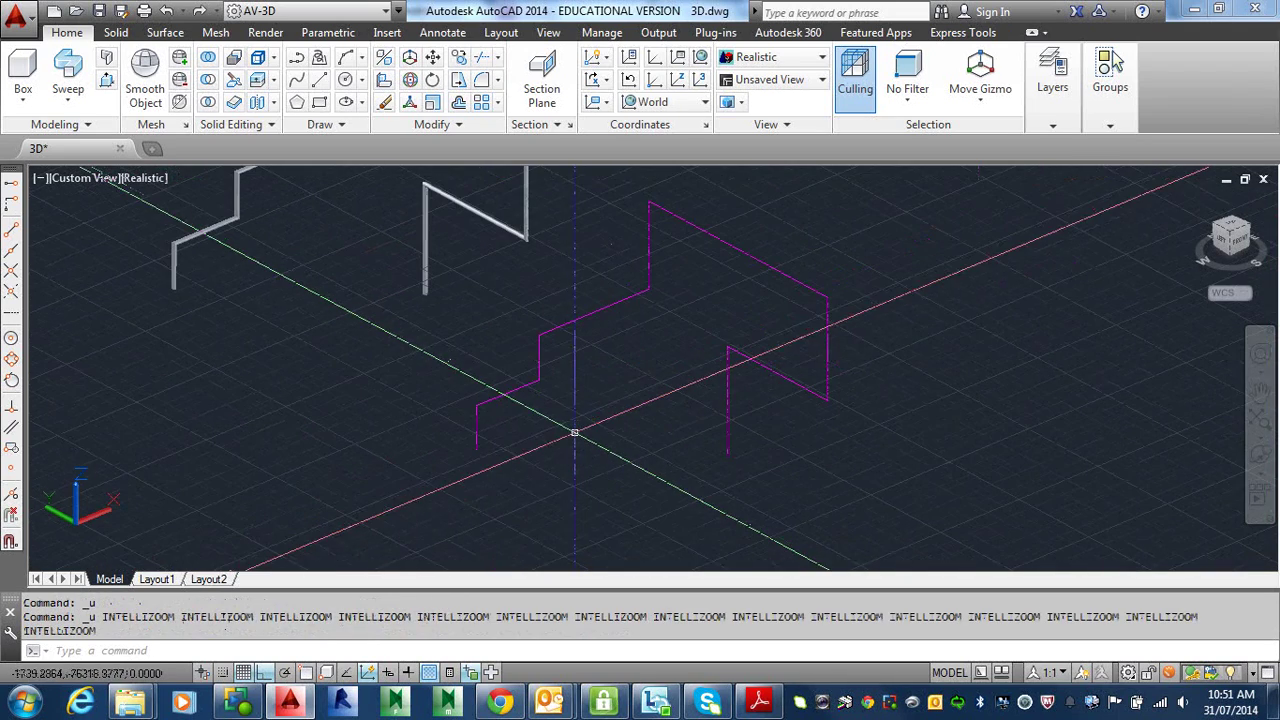
Step: Fillet the lowest corner of the magenta path's stepped side with a radius of 200
text(f)
key(Return)
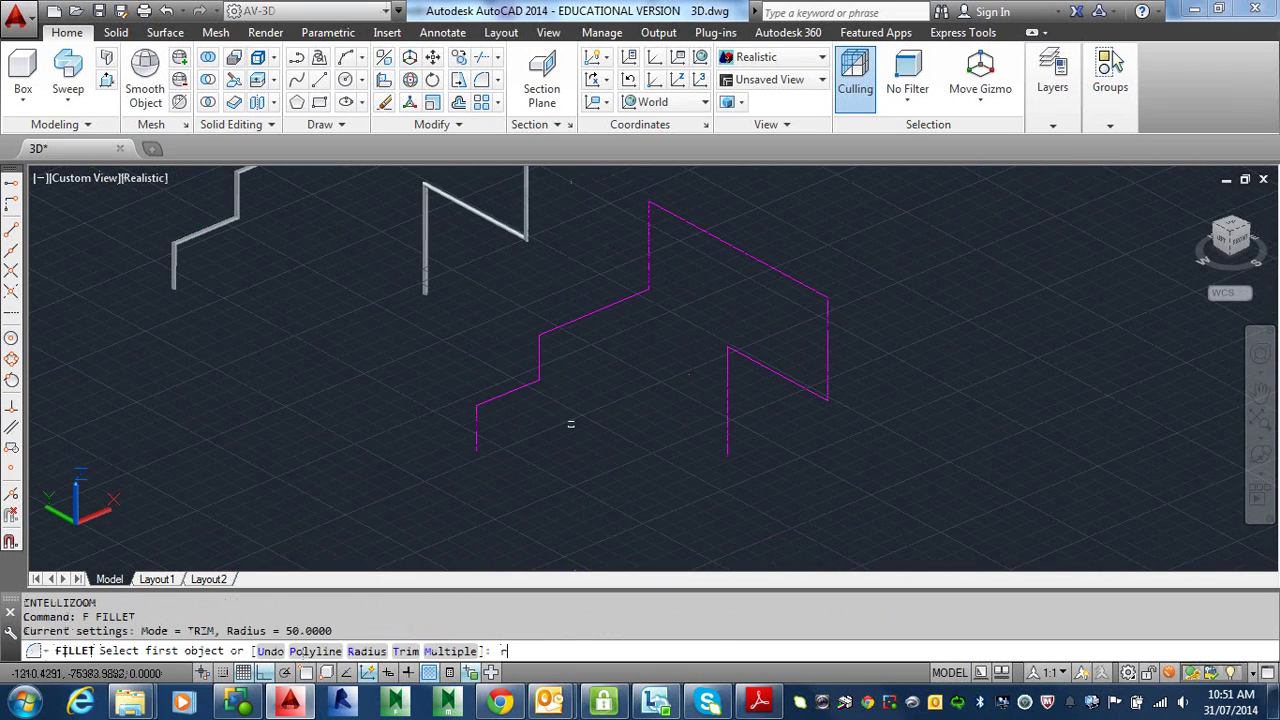
text(r)
key(Return)
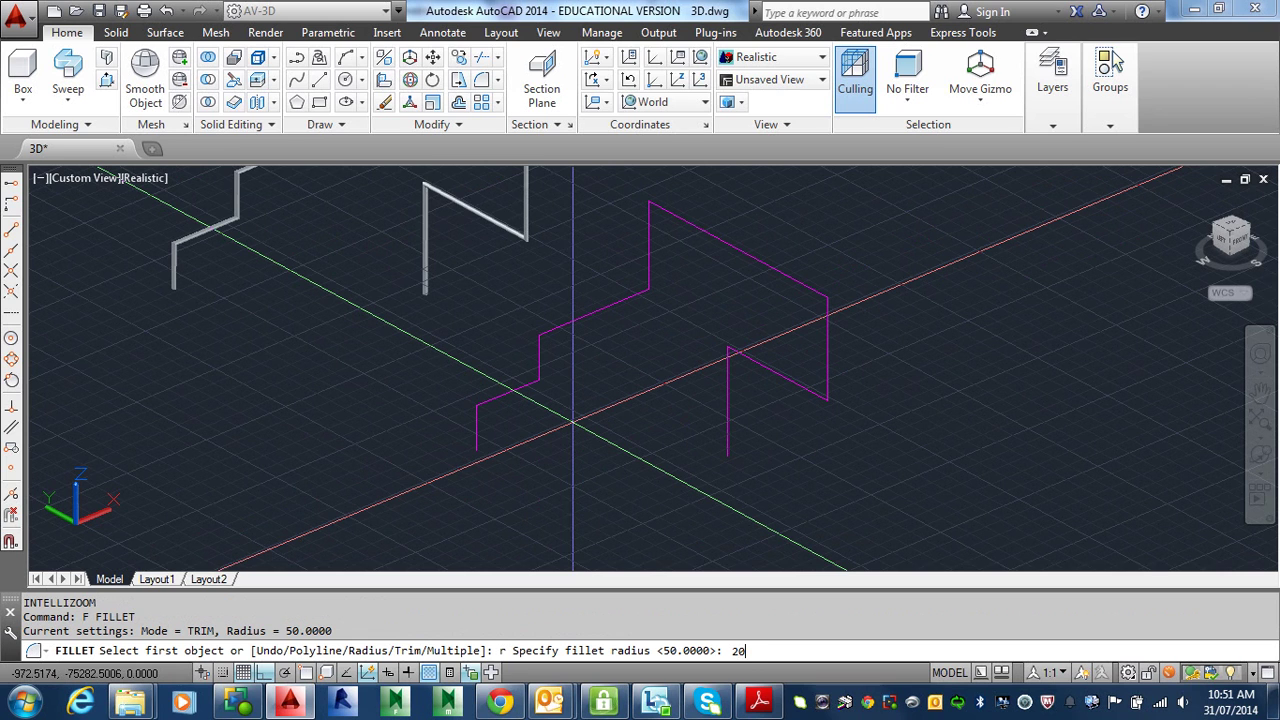
text(200)
key(Return)
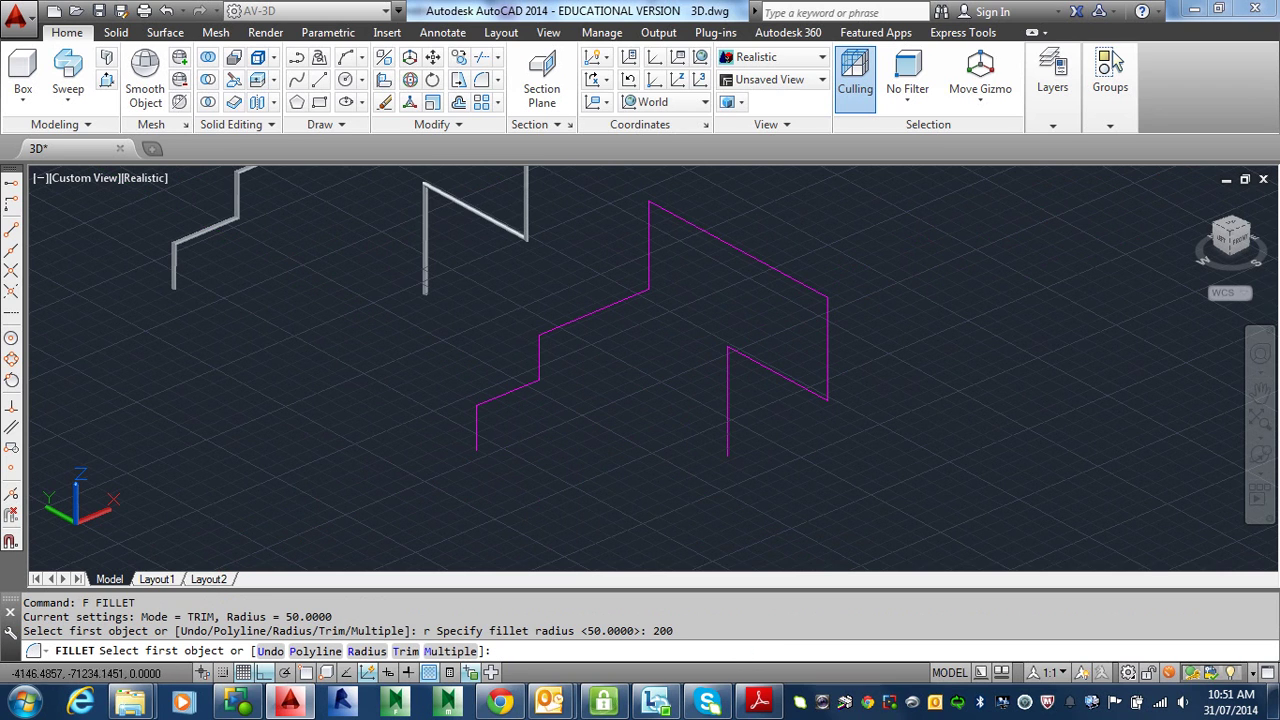
click(475, 427)
click(491, 401)
scroll(508, 423, up, 6)
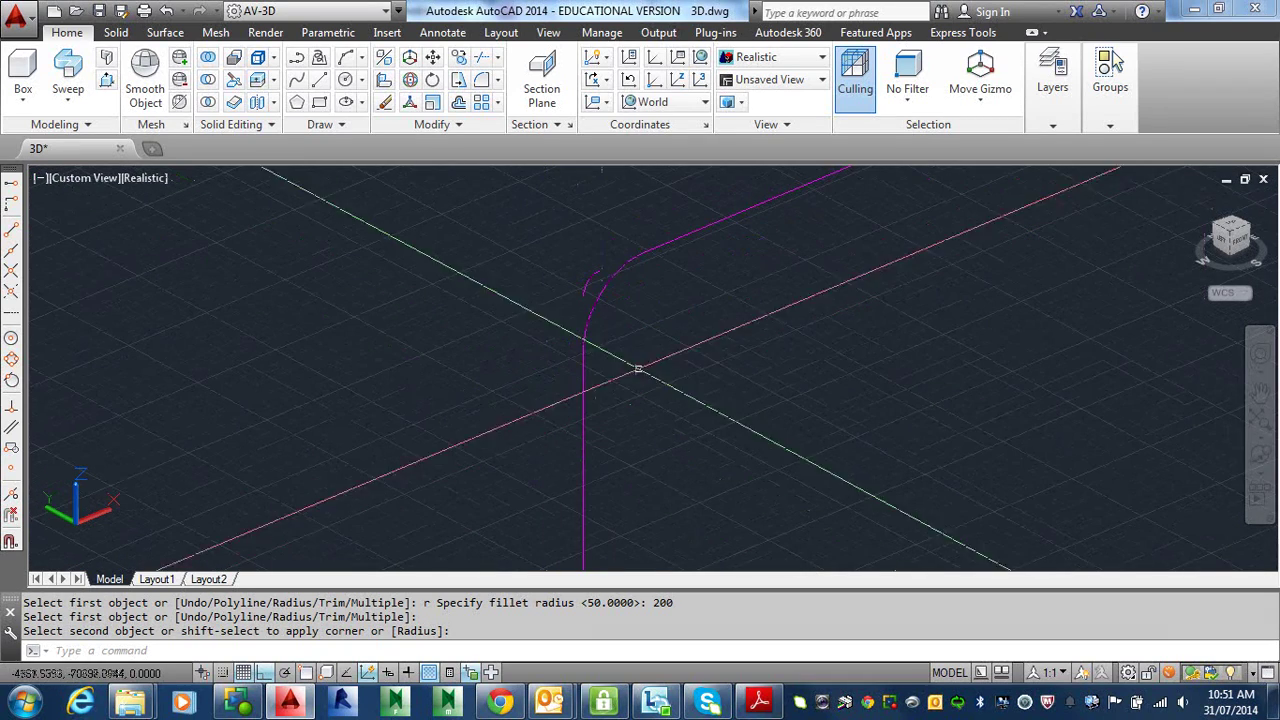
Step: Erase the small stray arc outside the rounded lowest corner
key(Escape)
text(e)
key(Return)
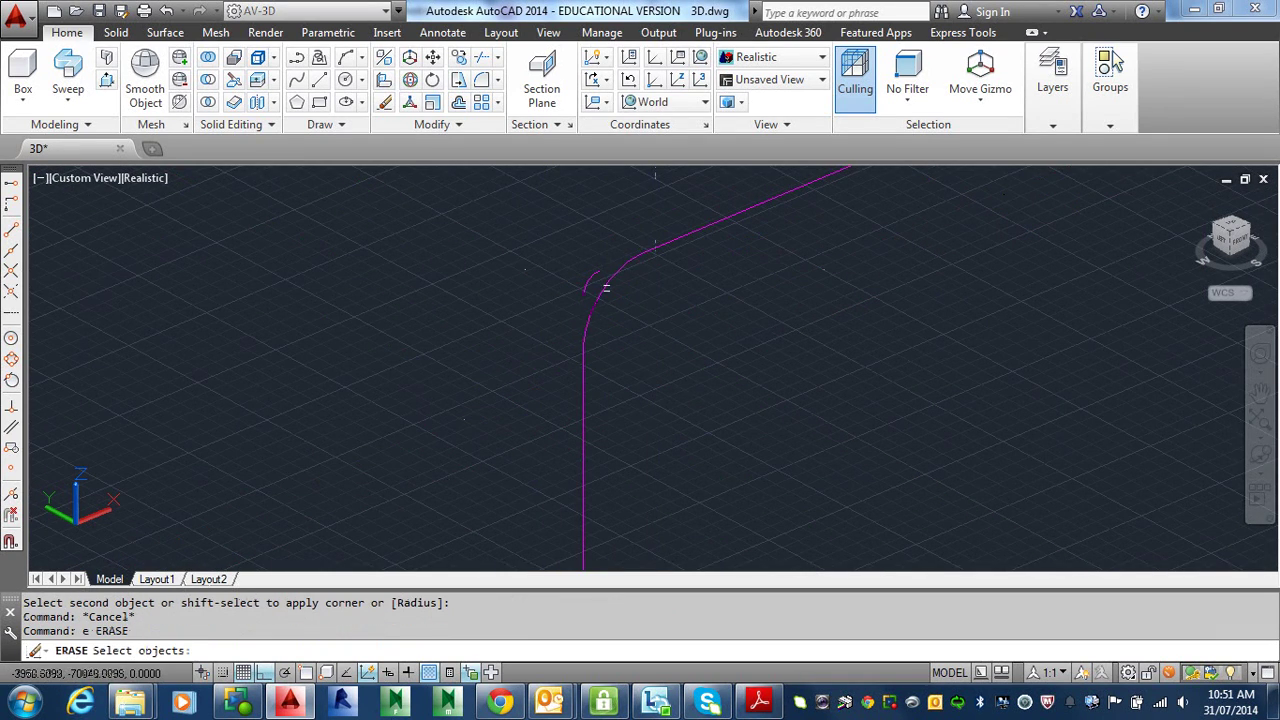
click(594, 274)
scroll(686, 300, down, 5)
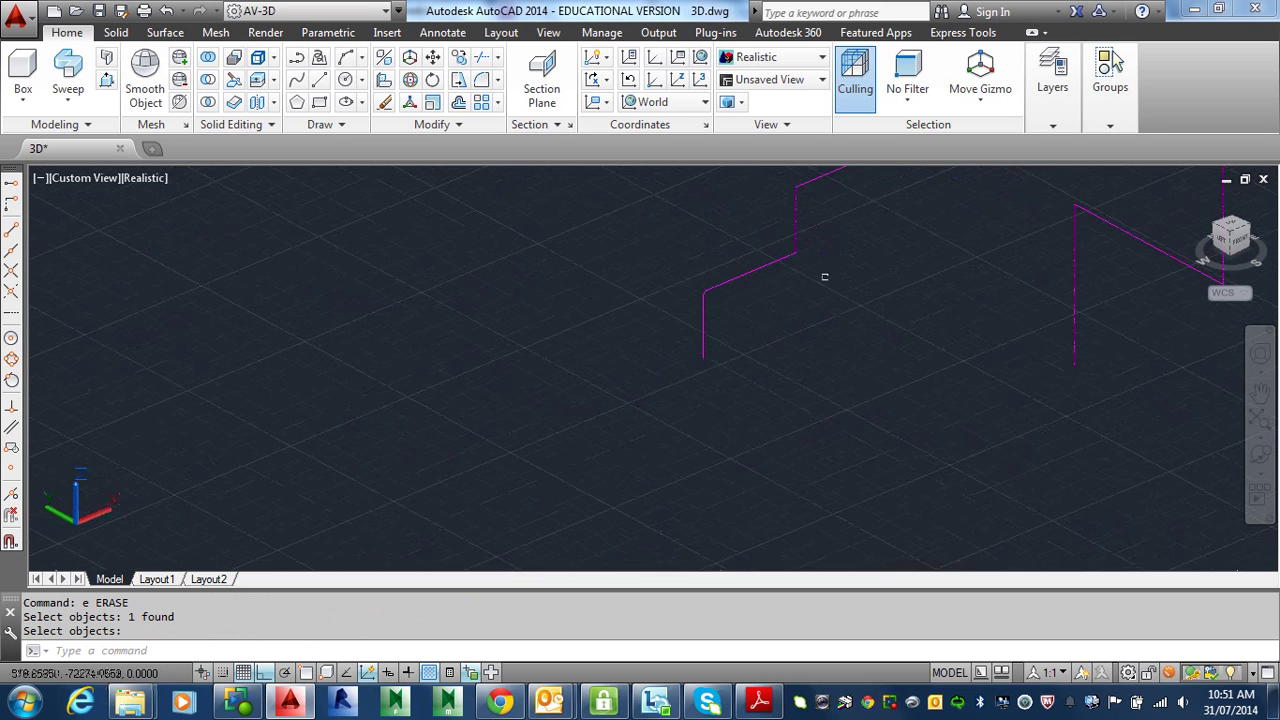
Step: Start a multiple fillet with radius 500 and round the foot of the second vertical segment on the stepped side
scroll(611, 369, up, 3)
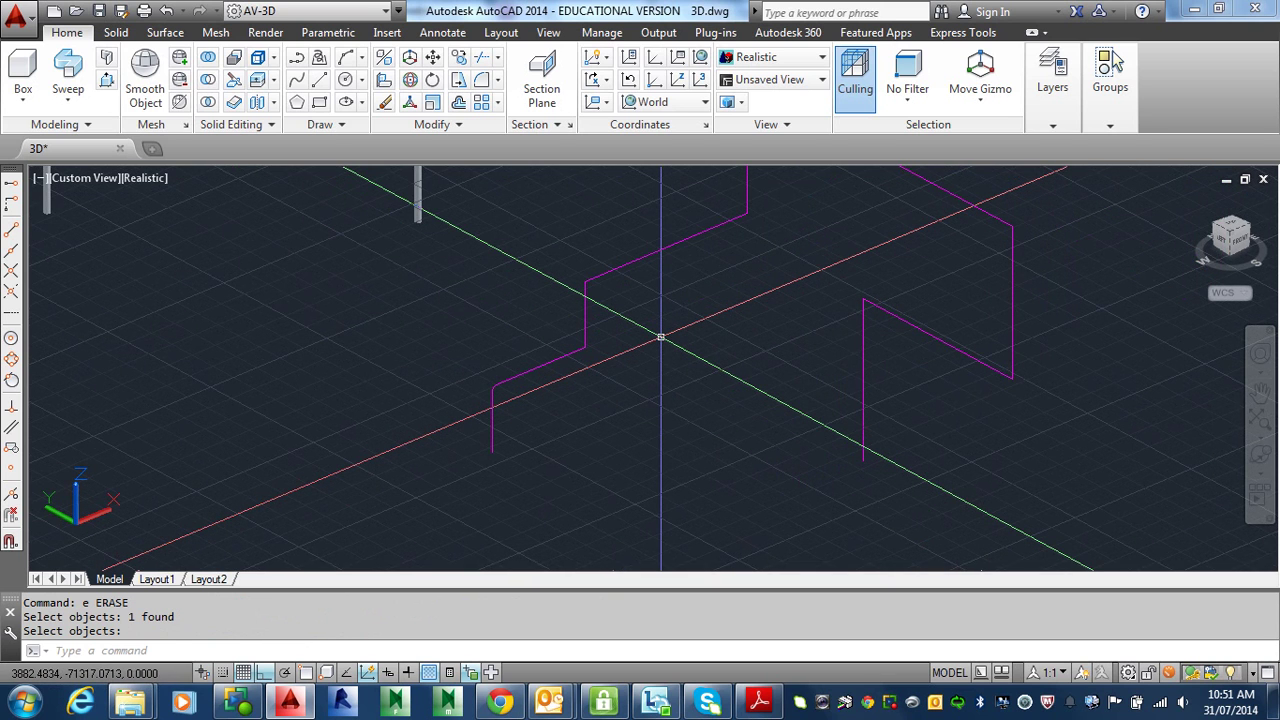
text(f)
key(Return)
text(r)
key(Return)
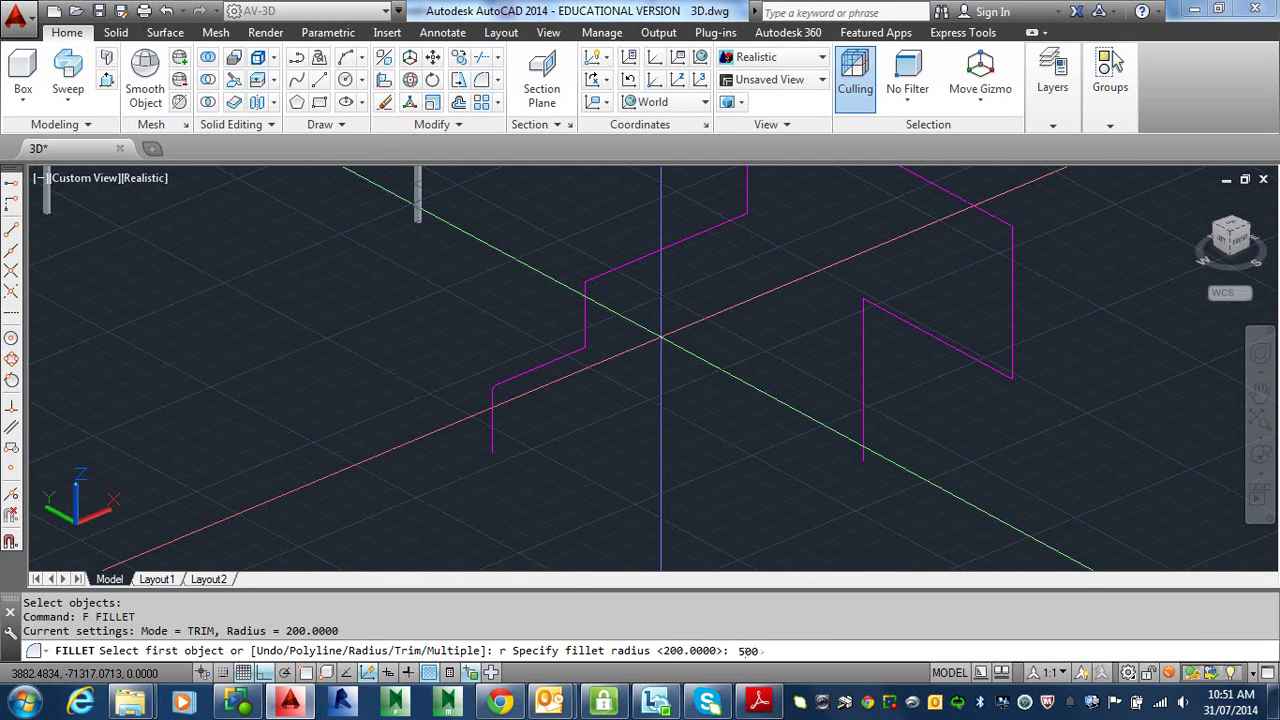
key(Return)
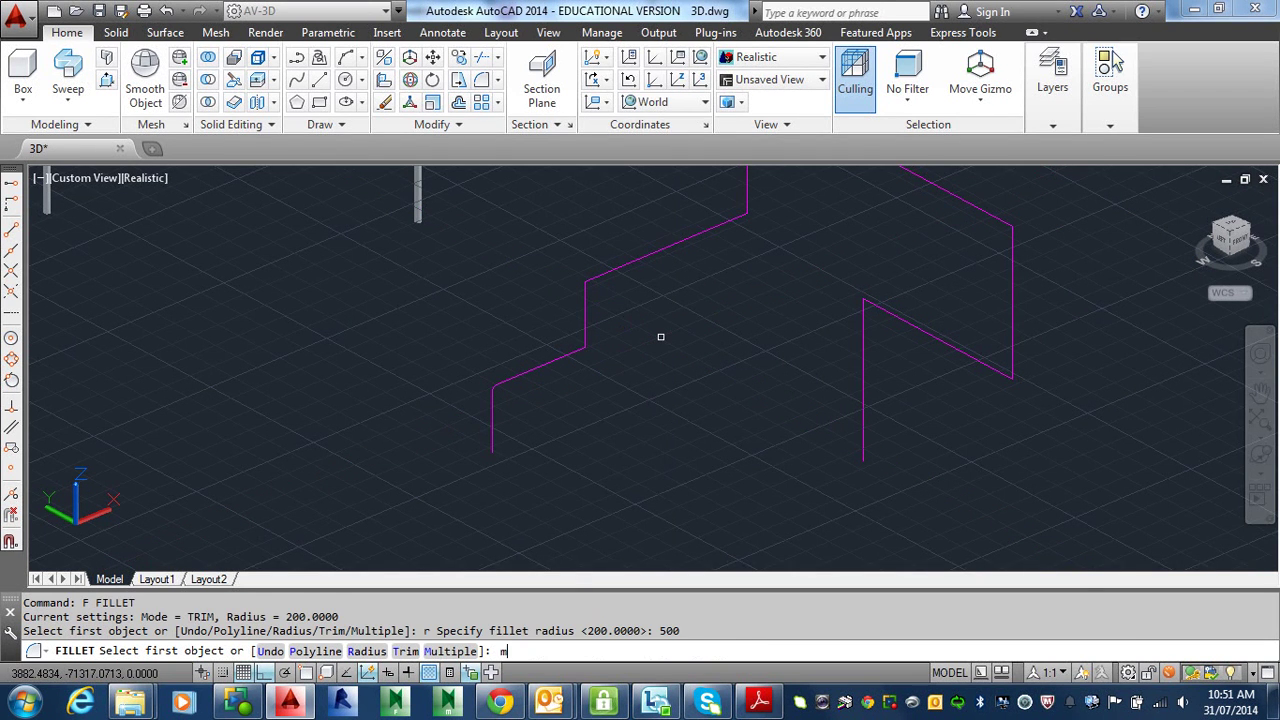
key(Return)
click(573, 350)
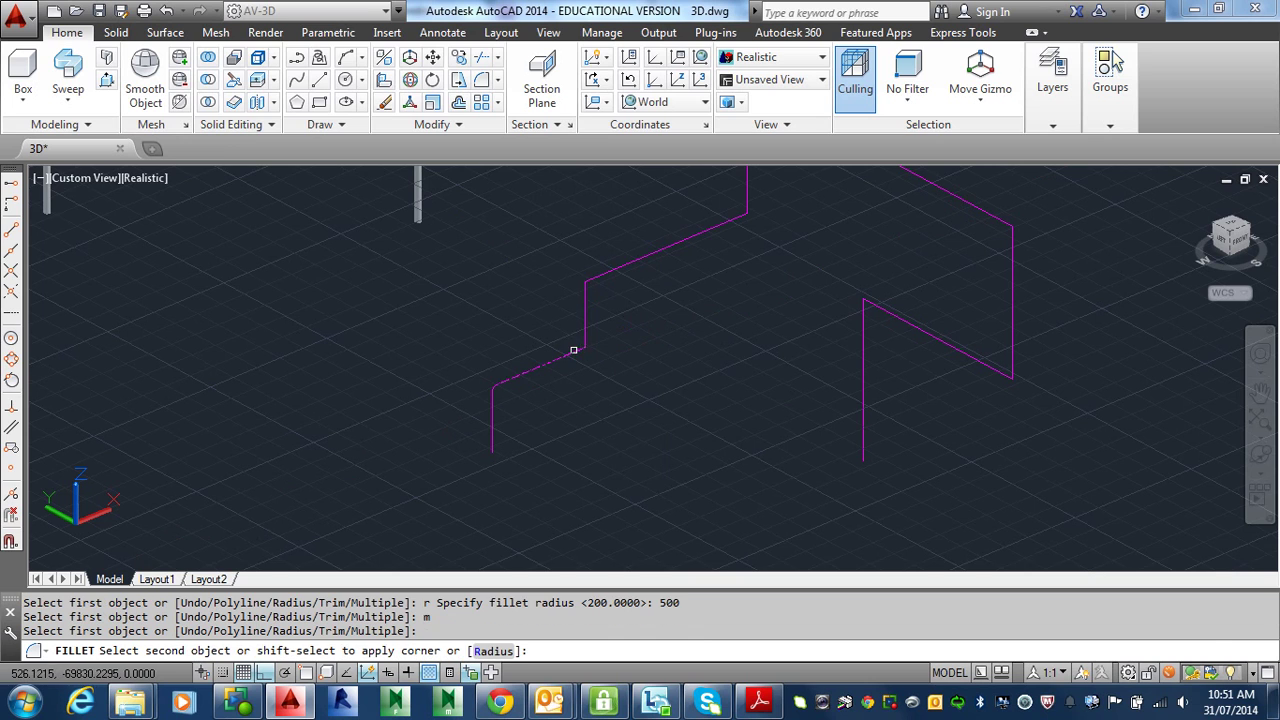
click(586, 310)
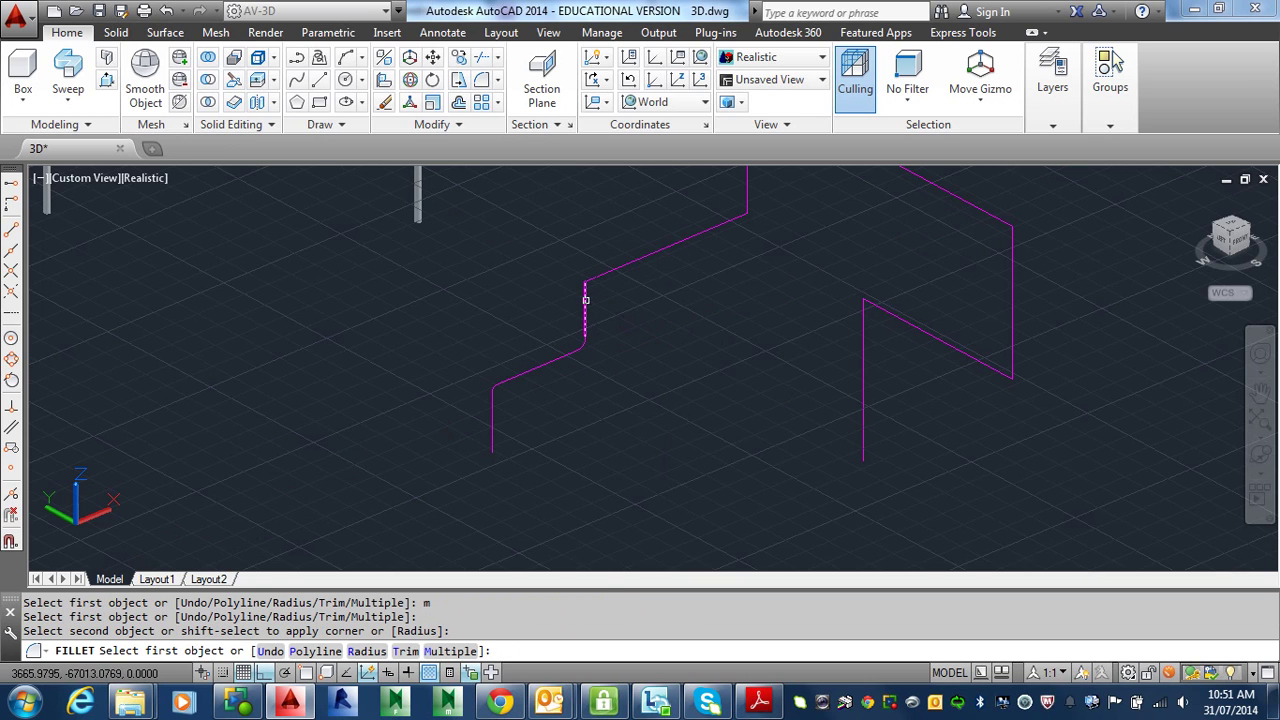
Step: Round the head of the second vertical segment on the stepped side and the top corner of the opposite end's vertical leg
click(586, 300)
click(606, 271)
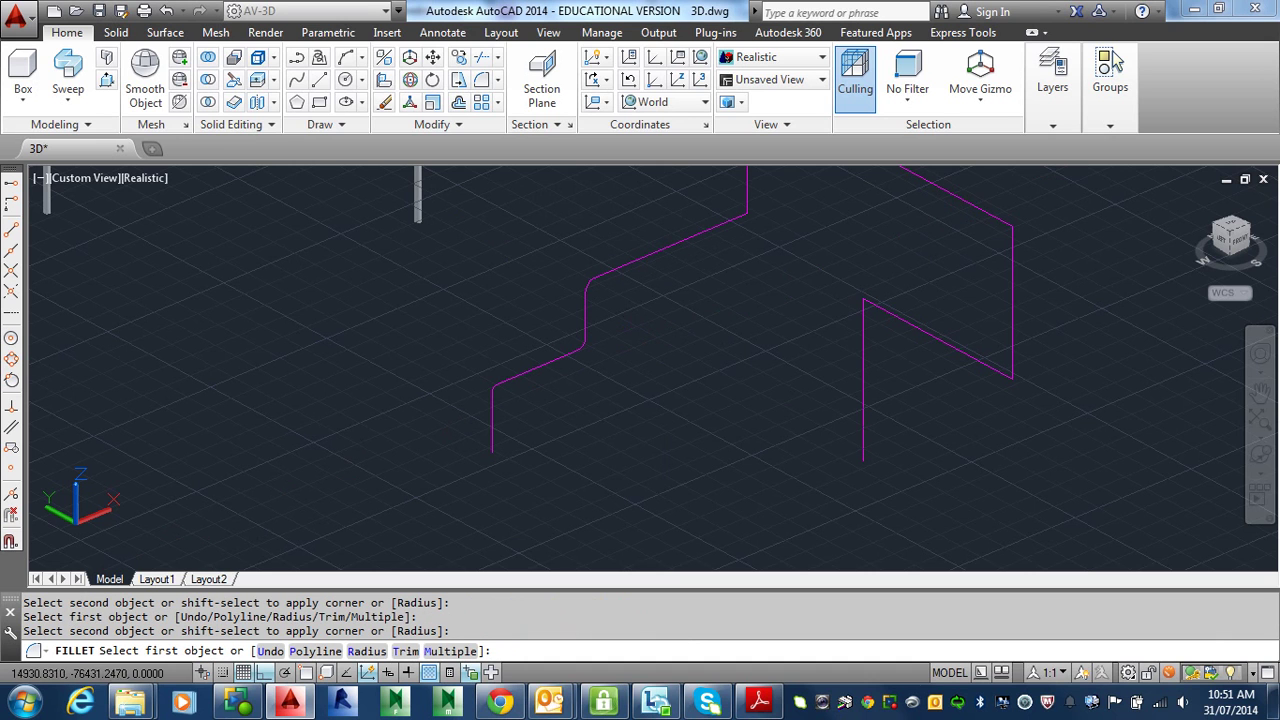
click(914, 326)
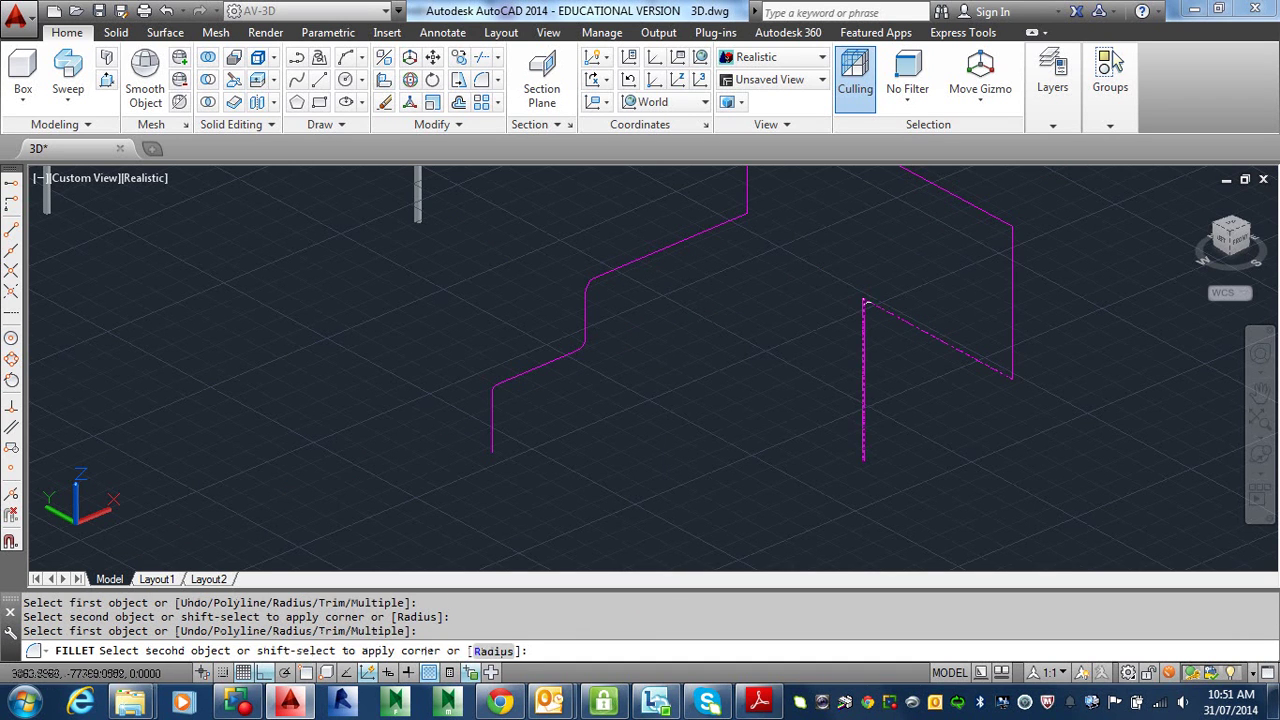
click(863, 360)
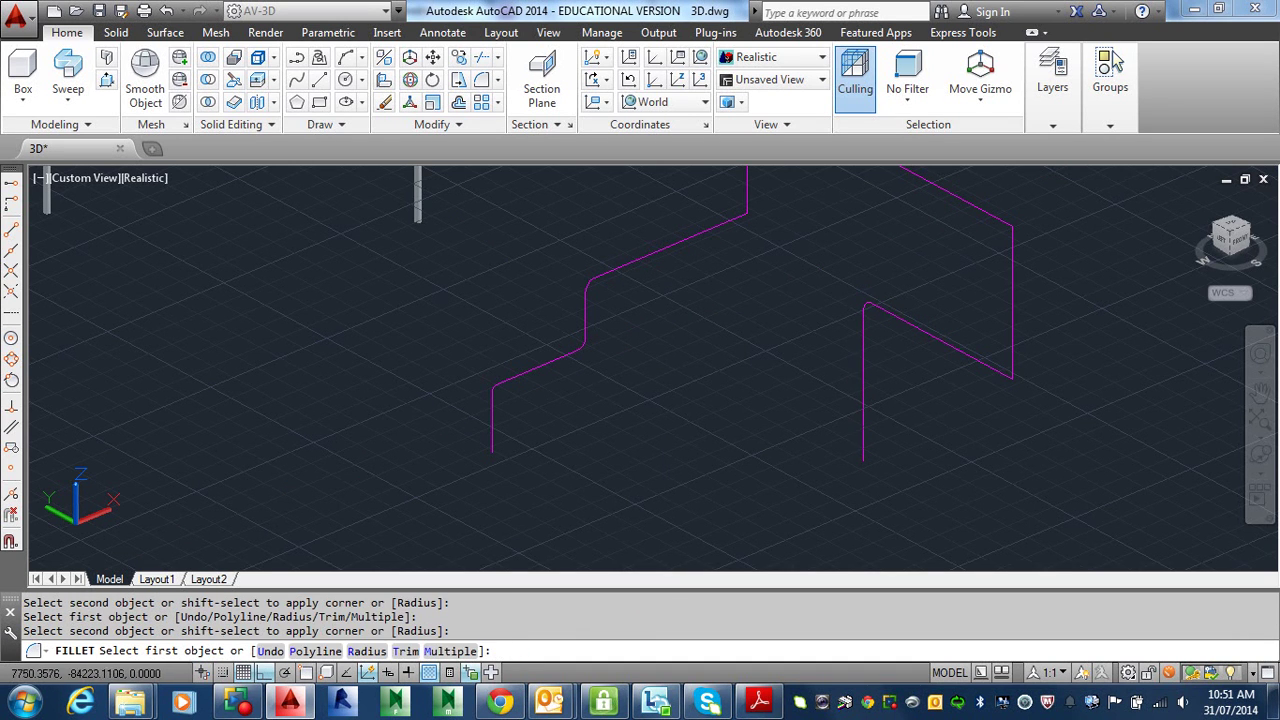
scroll(949, 424, down, 2)
middle_drag(949, 424, 951, 401)
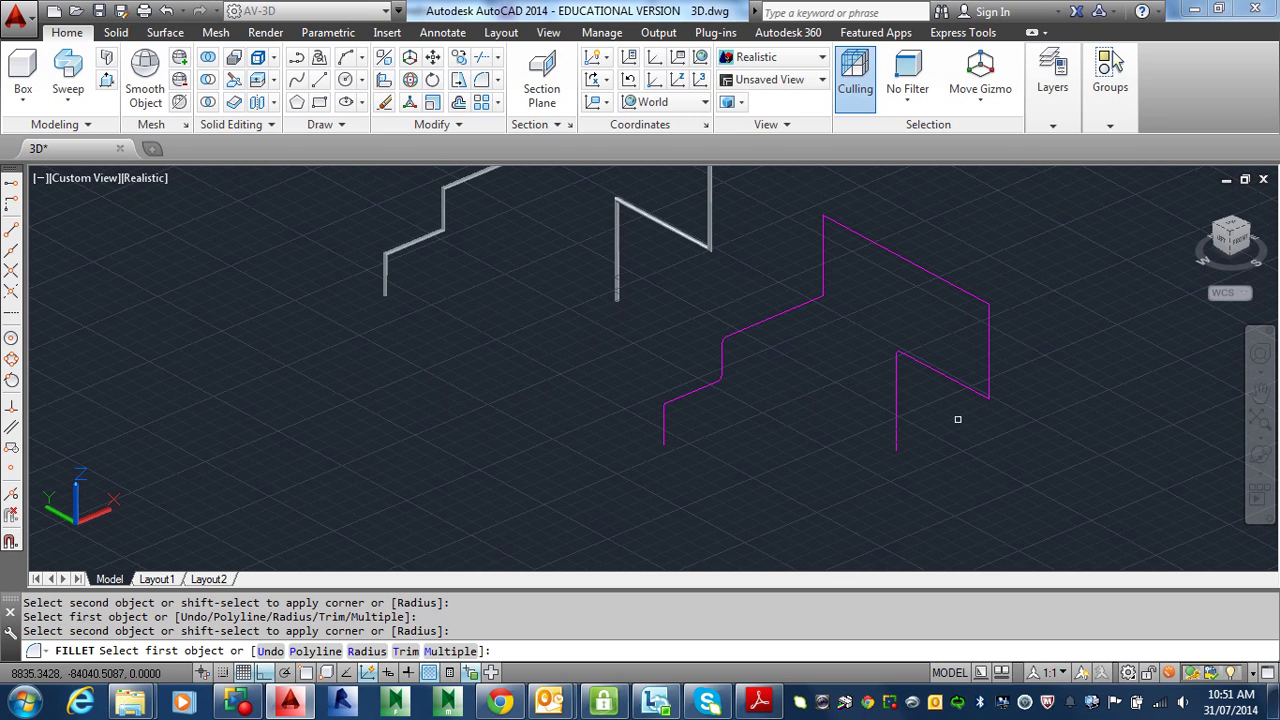
key(Escape)
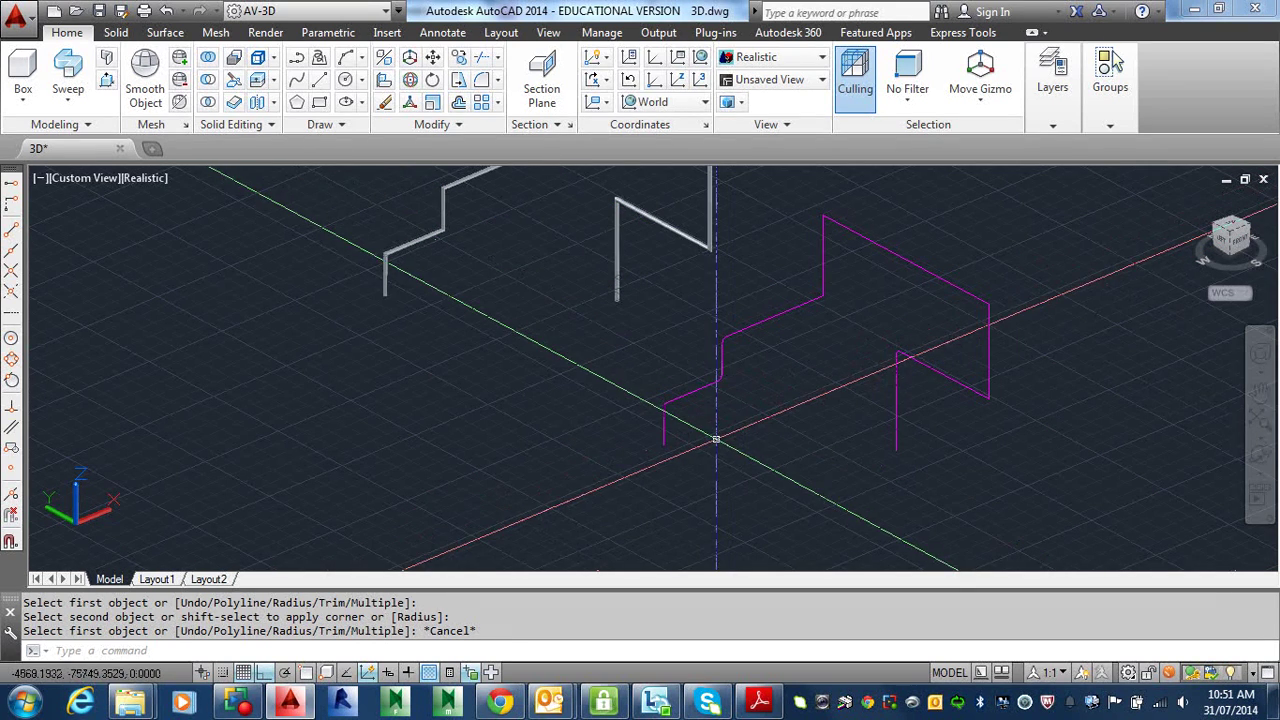
Step: Draw a circle with radius 150 on the ground near the foot of the magenta path's stepped side
text(c)
key(Return)
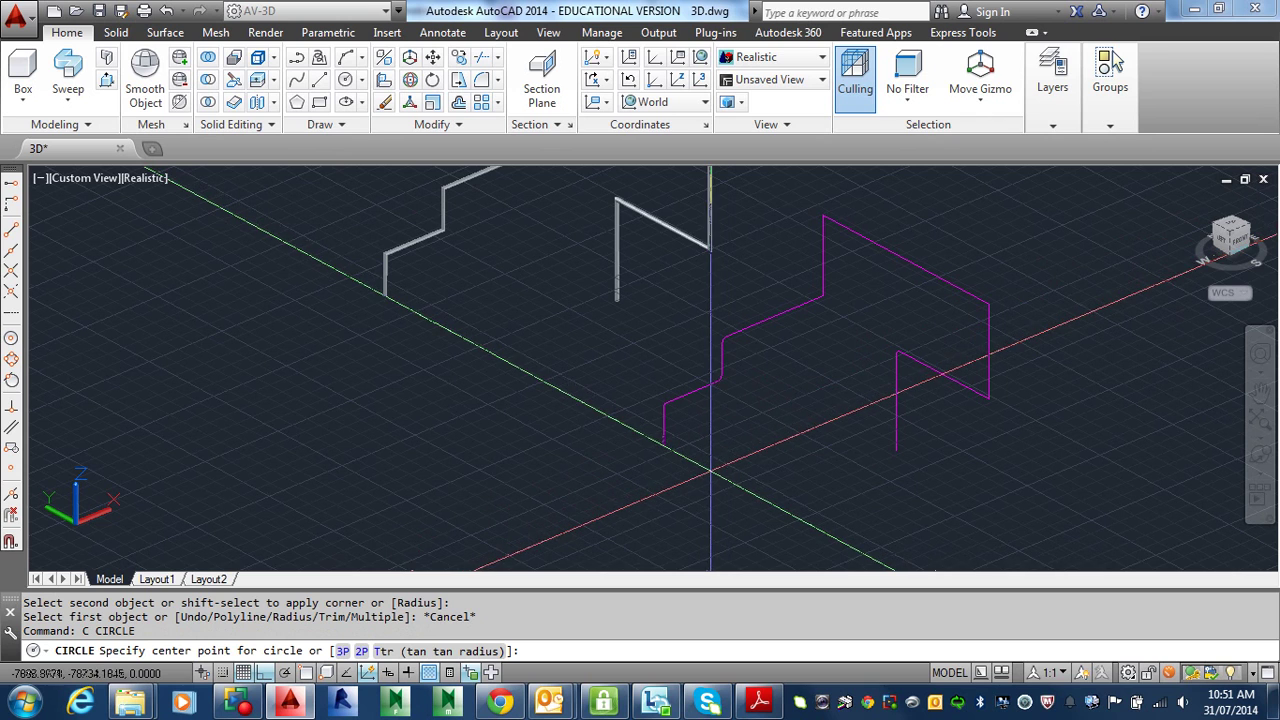
click(711, 470)
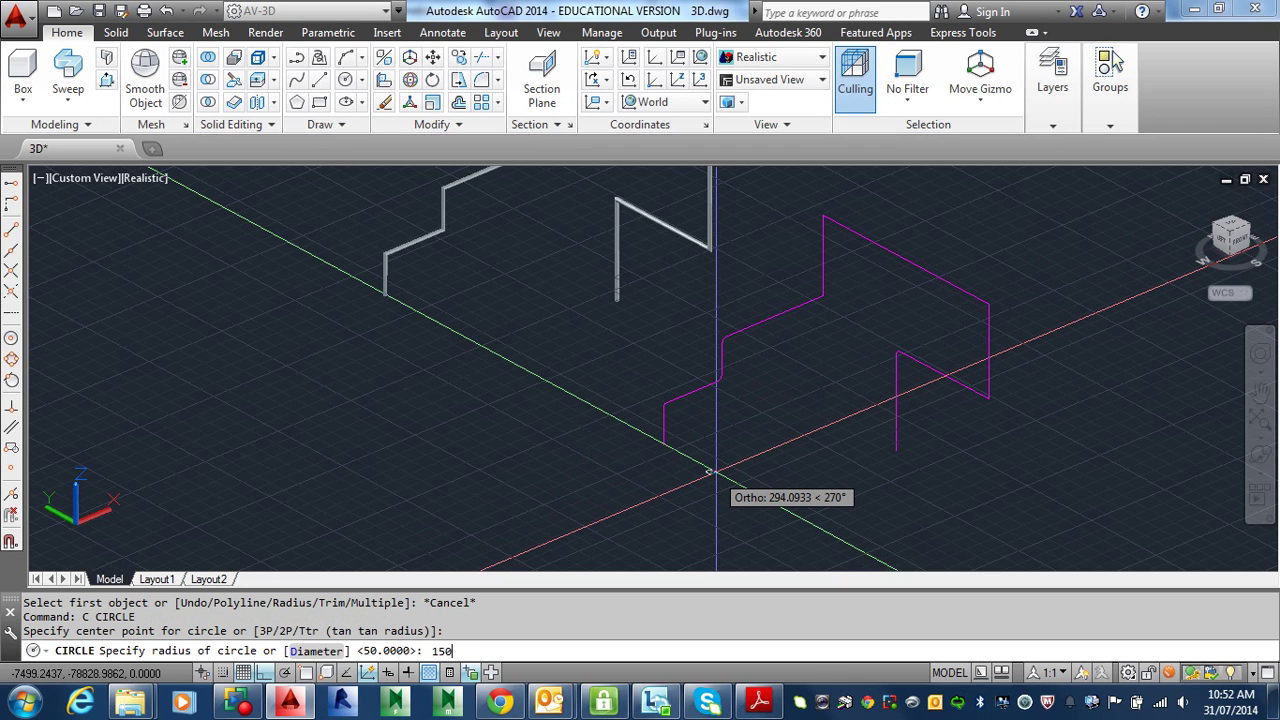
key(Return)
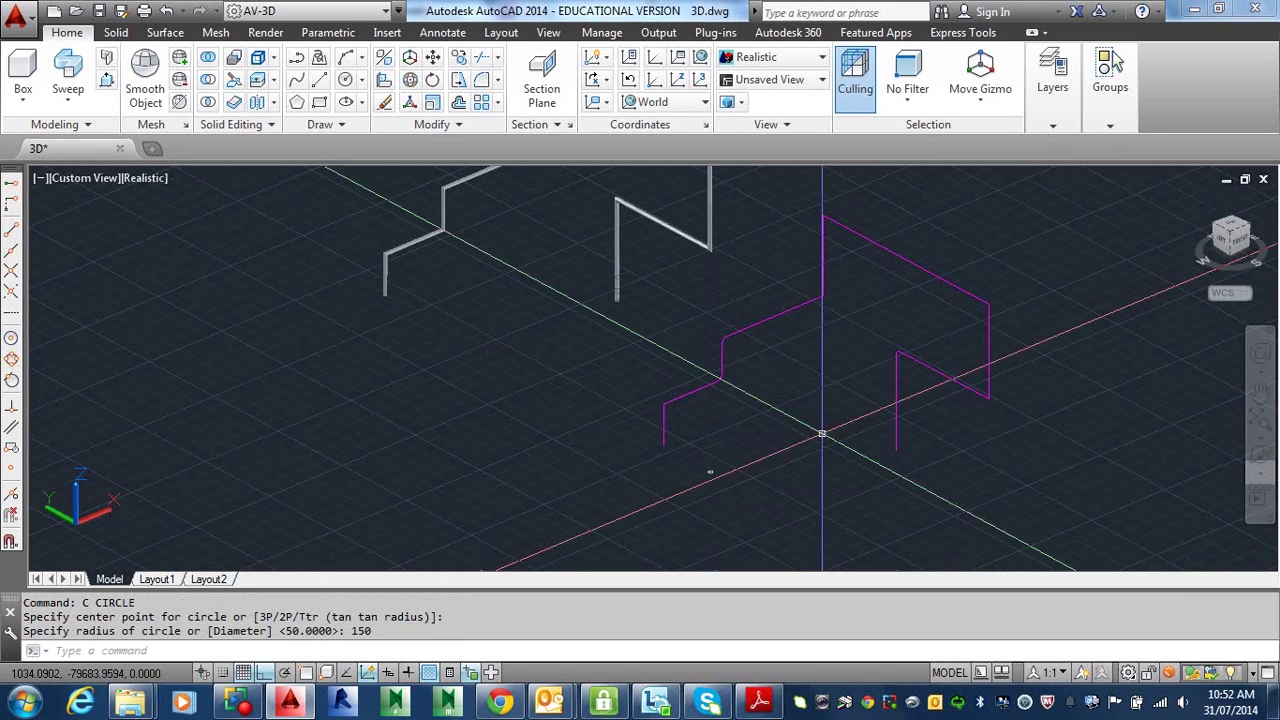
Step: Copy the radius 150 circle six times, placing the copies in a loose row between the two ends of the magenta path
text(CO)
key(Return)
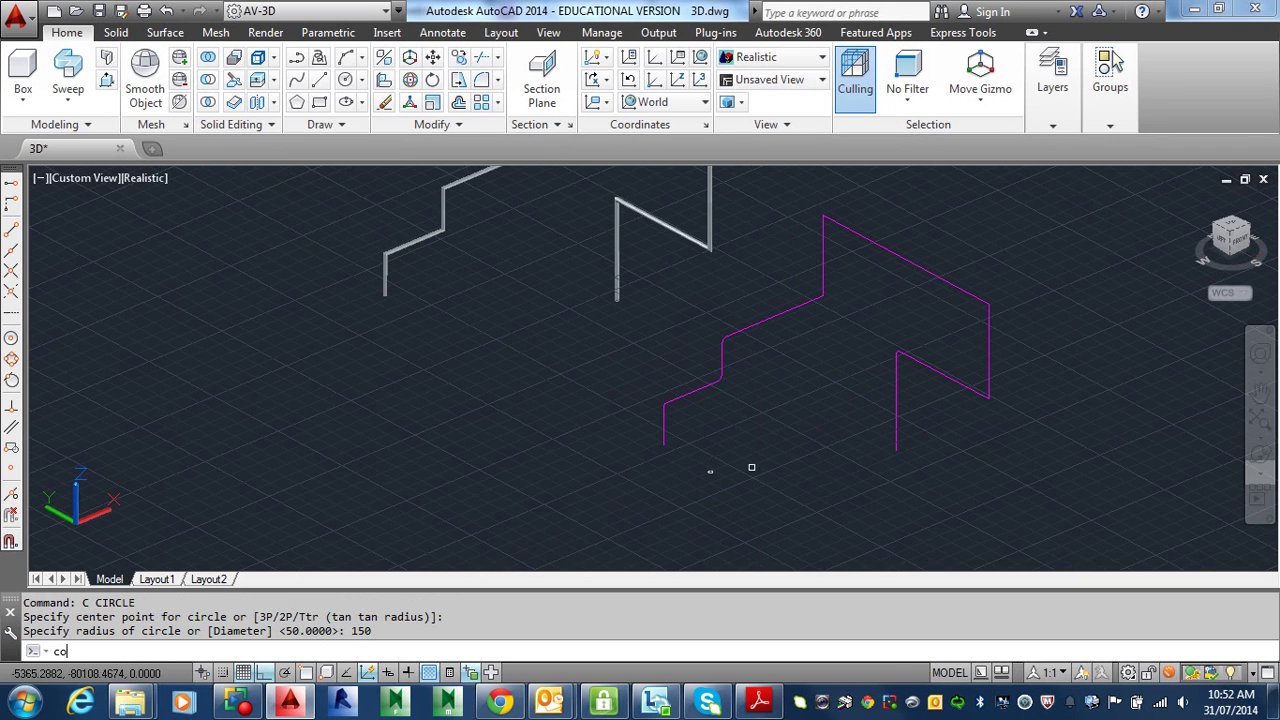
click(690, 456)
click(733, 499)
key(Return)
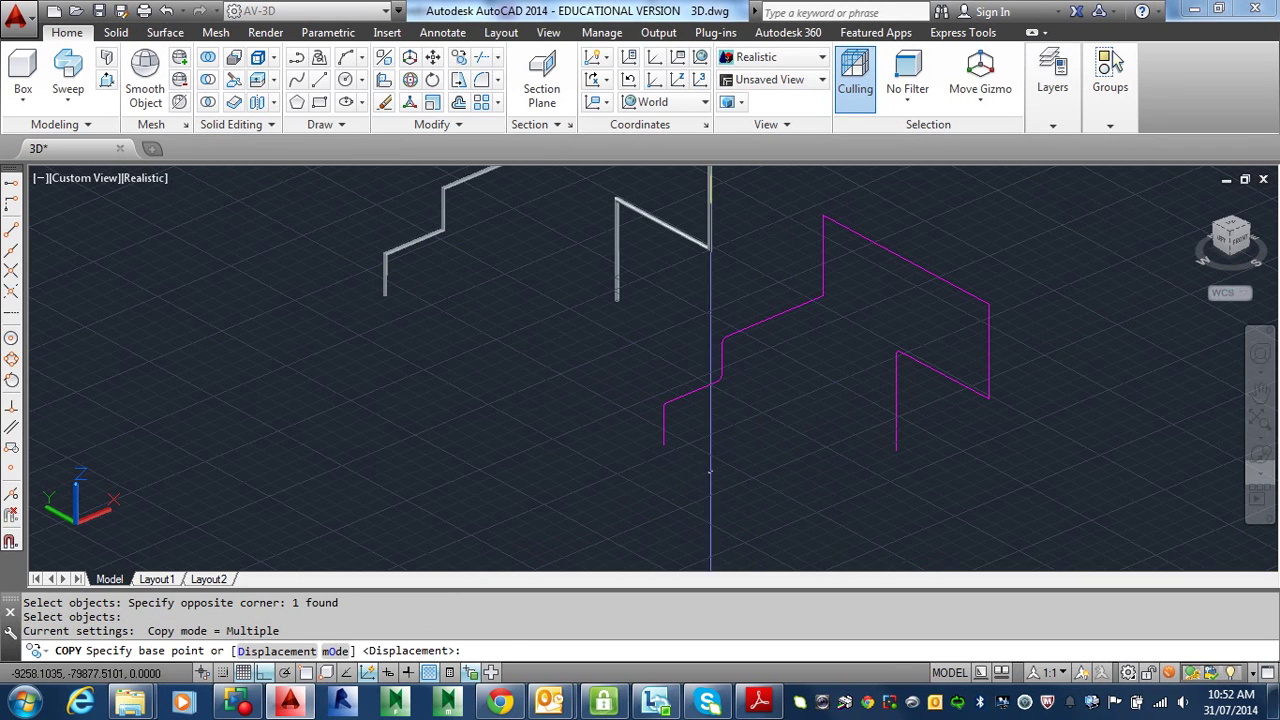
click(692, 481)
click(704, 490)
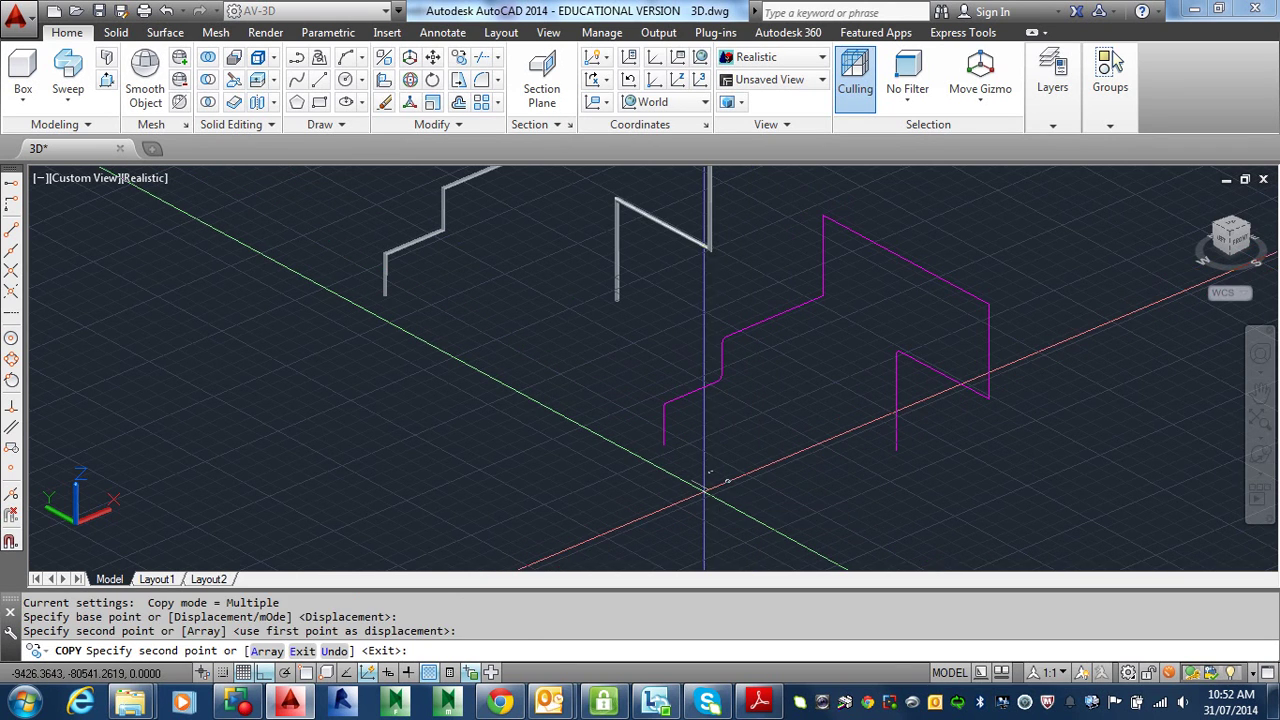
click(752, 453)
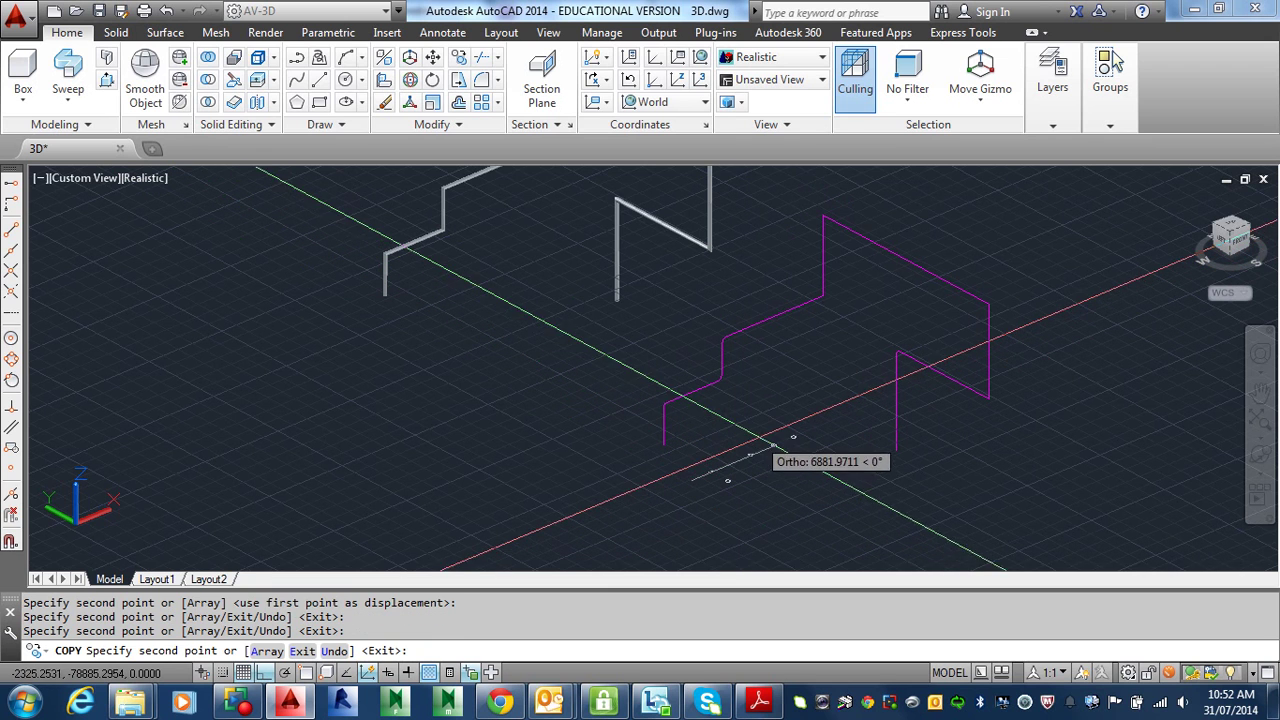
click(772, 444)
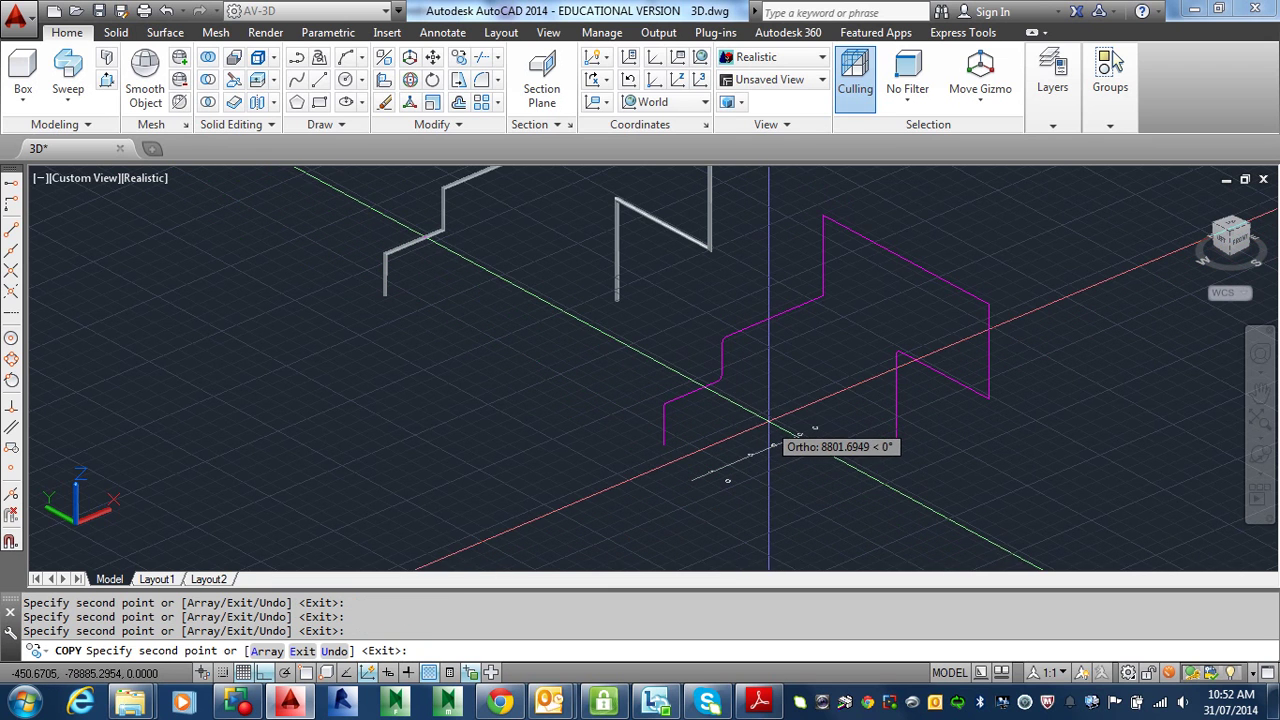
click(783, 410)
key(Return)
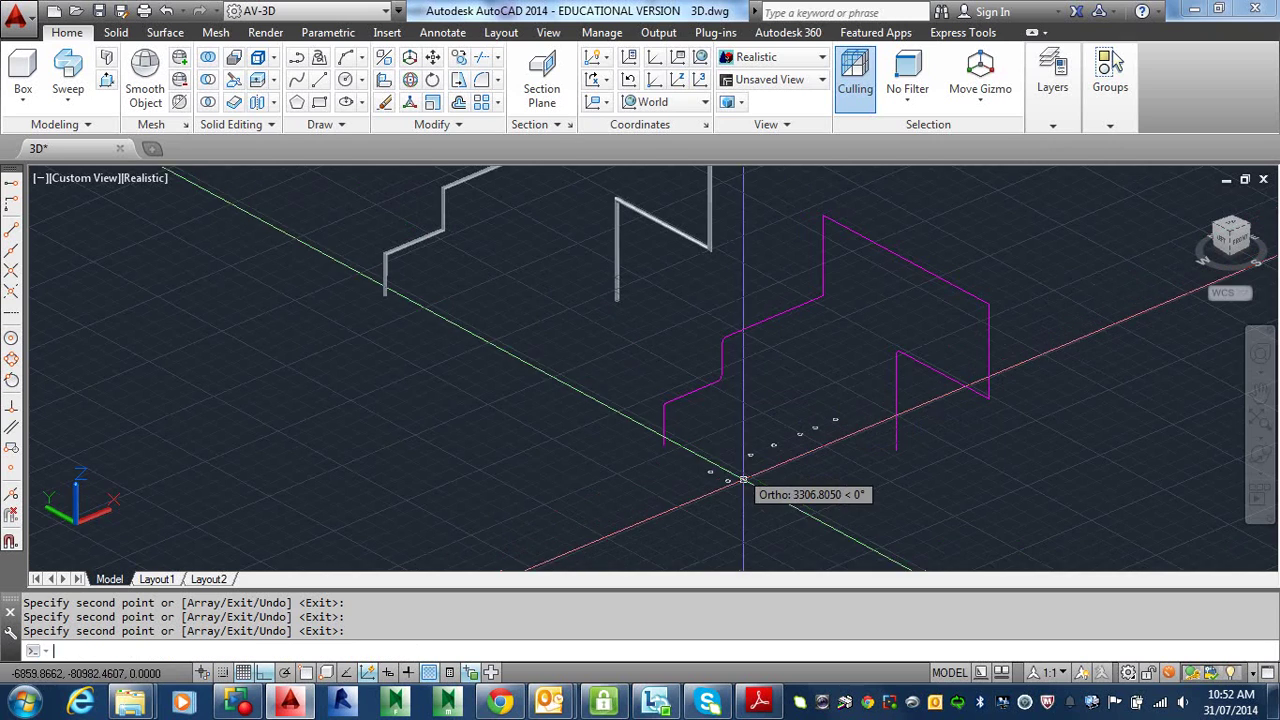
middle_drag(801, 493, 786, 448)
scroll(788, 441, up, 2)
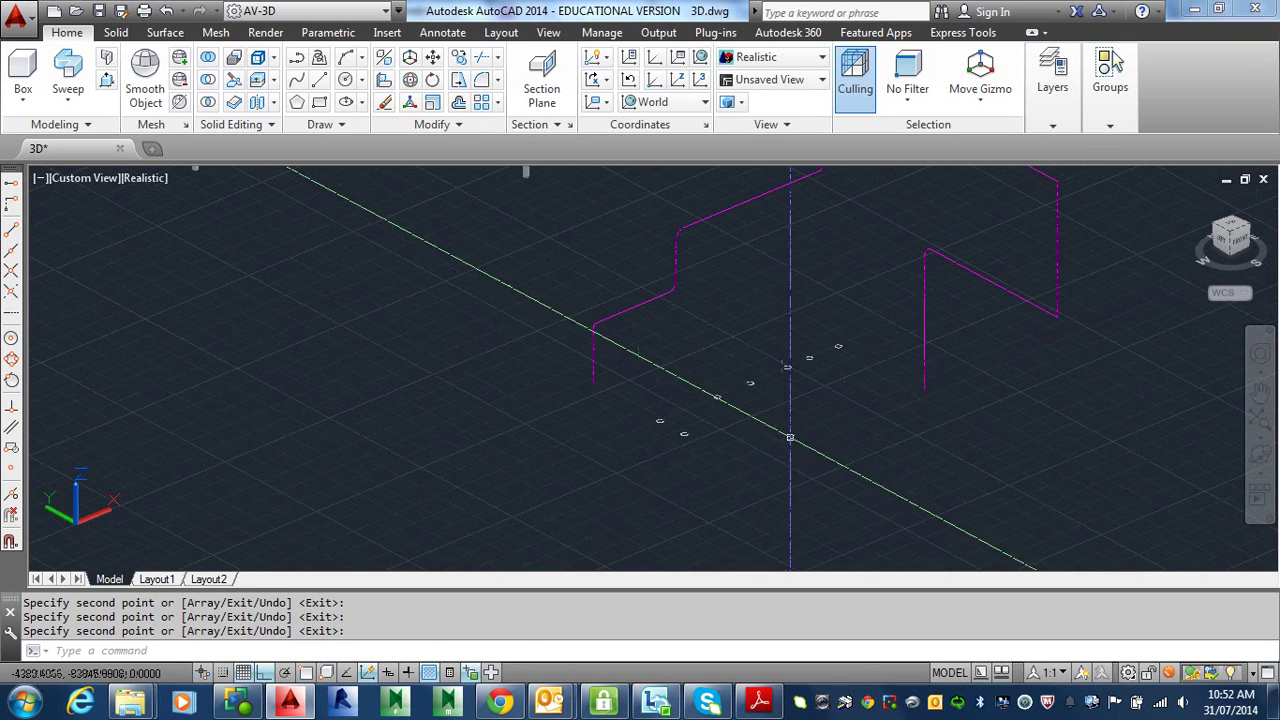
key(Escape)
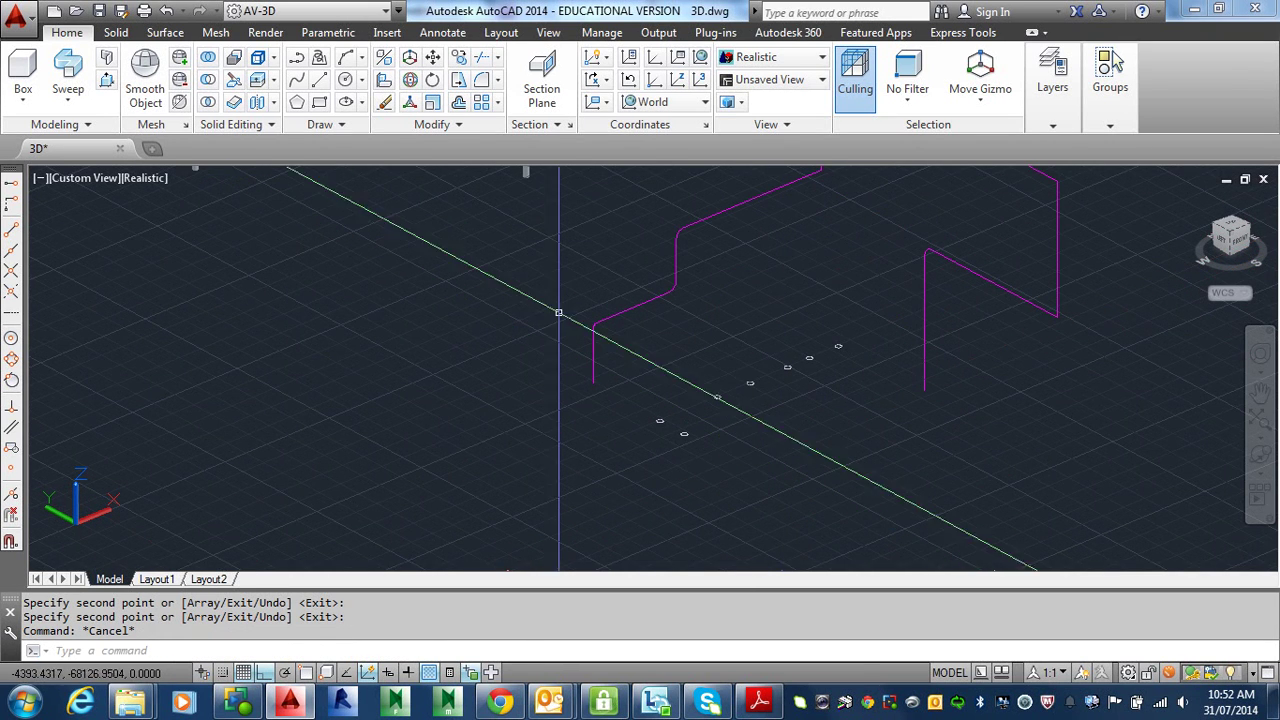
Step: Sweep the original circle along the lowest vertical segment of the stepped side to make a solid pipe
click(70, 75)
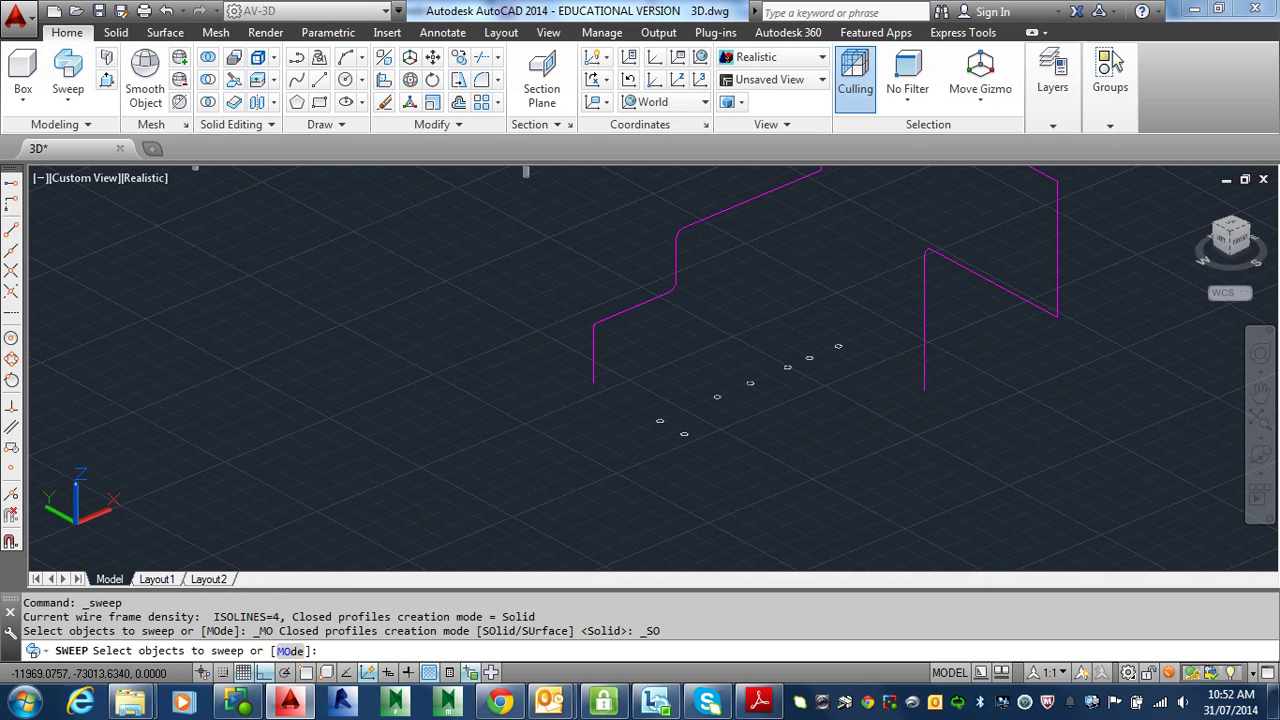
click(658, 420)
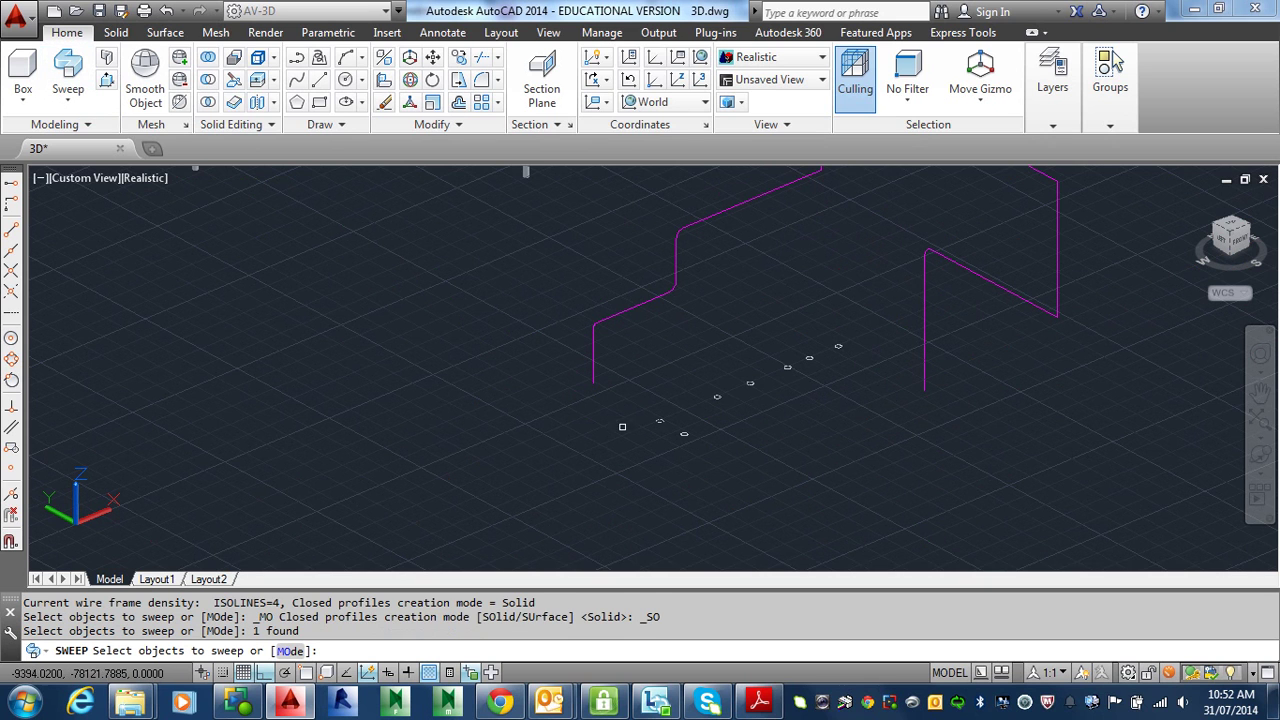
key(Return)
click(594, 355)
scroll(594, 350, up, 5)
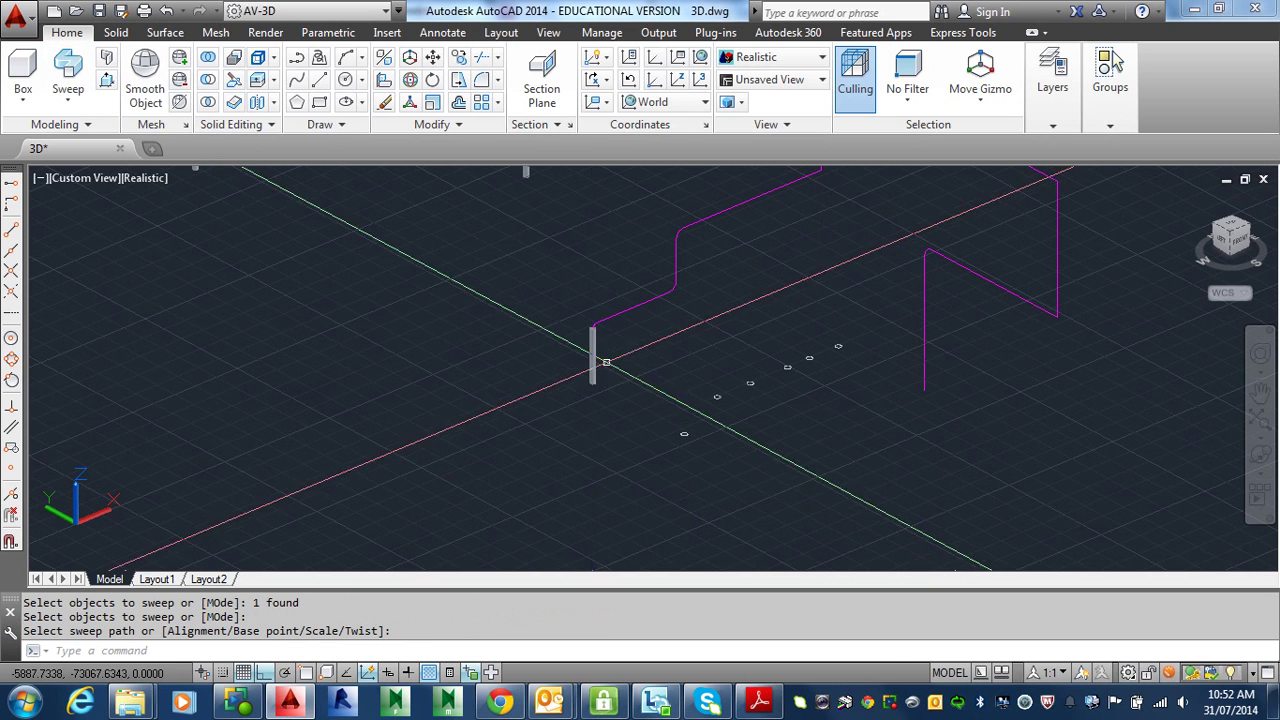
scroll(591, 327, up, 4)
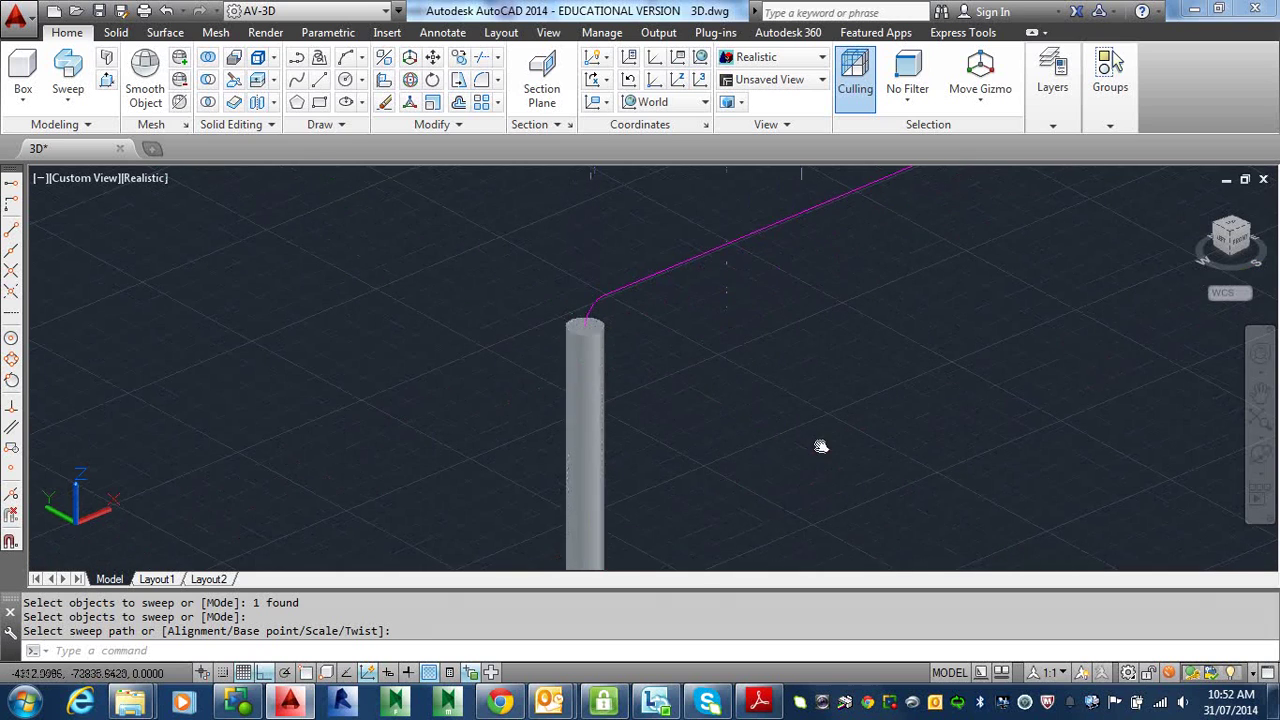
middle_drag(820, 443, 642, 349)
key(Return)
scroll(733, 384, down, 2)
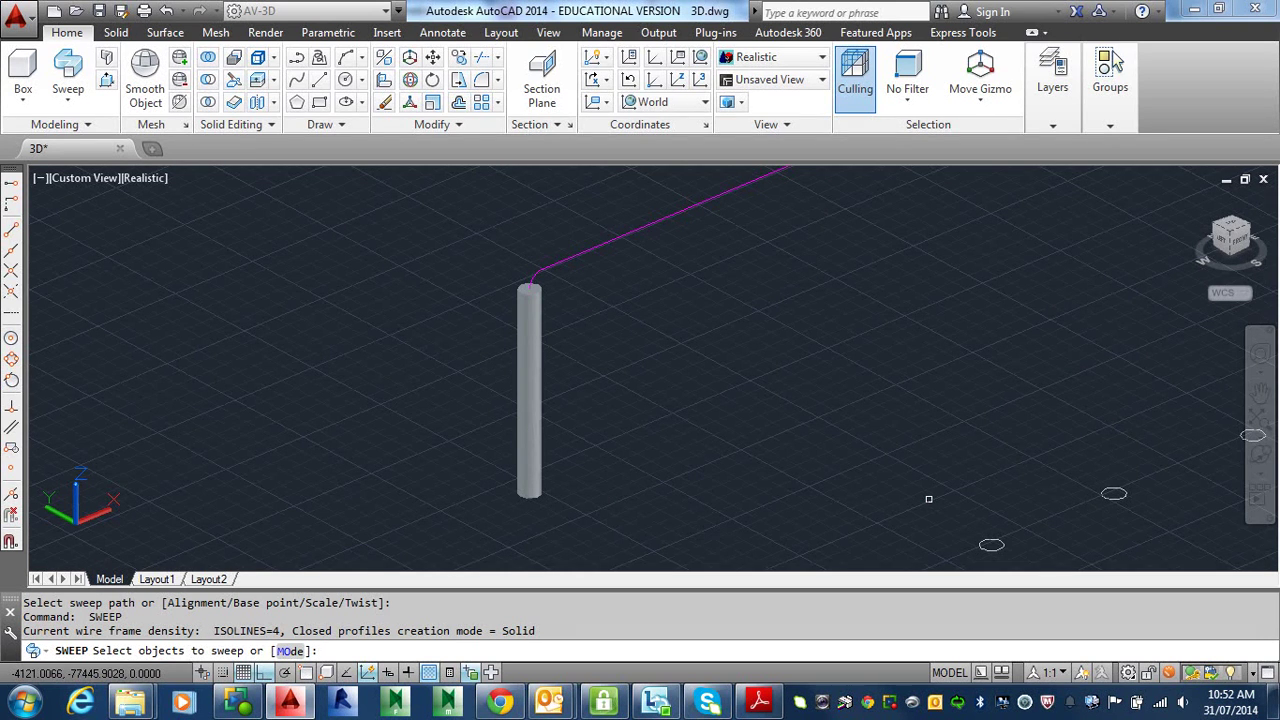
key(Escape)
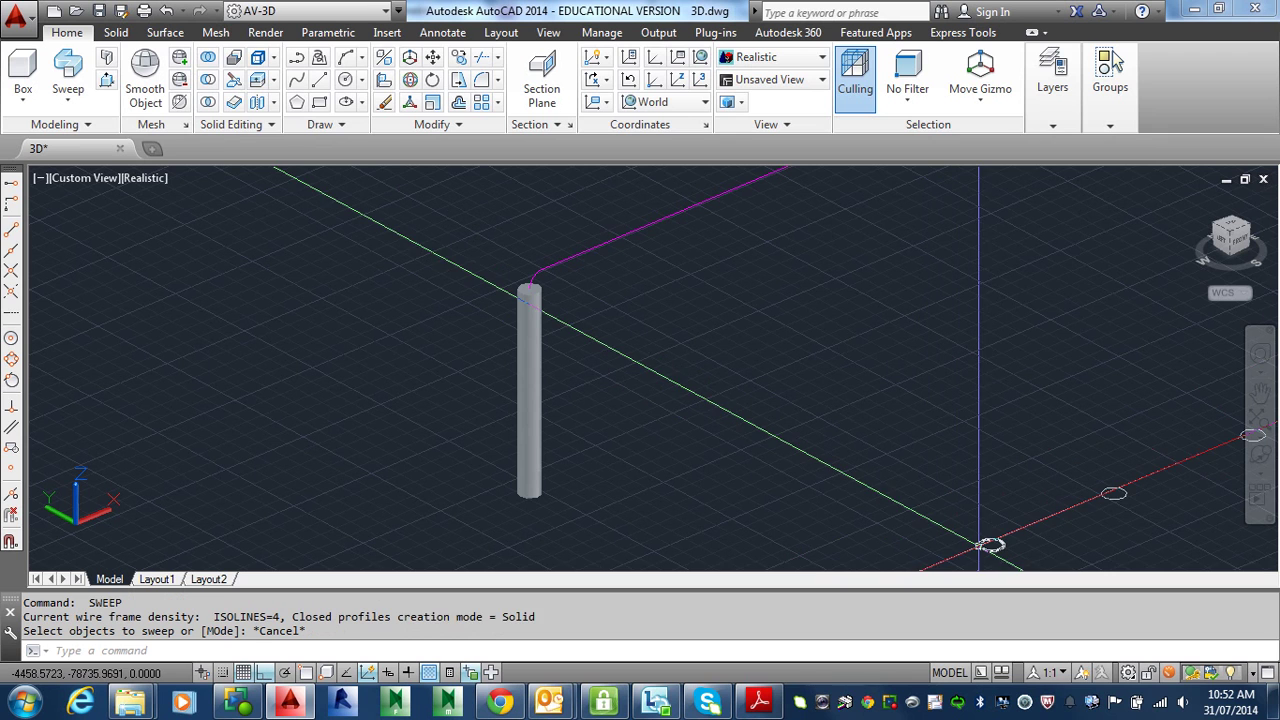
Step: Set the radius of the spare circle nearest the new vertical pipe to 175
right_click(988, 544)
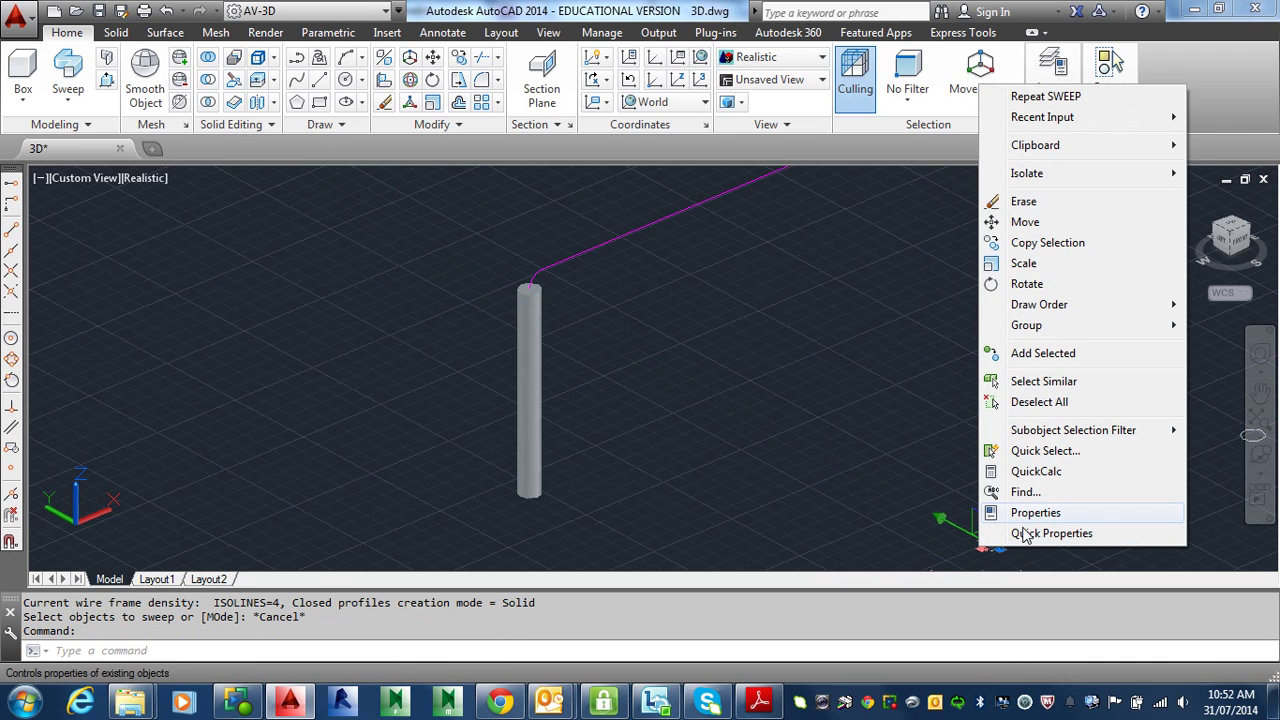
click(1030, 514)
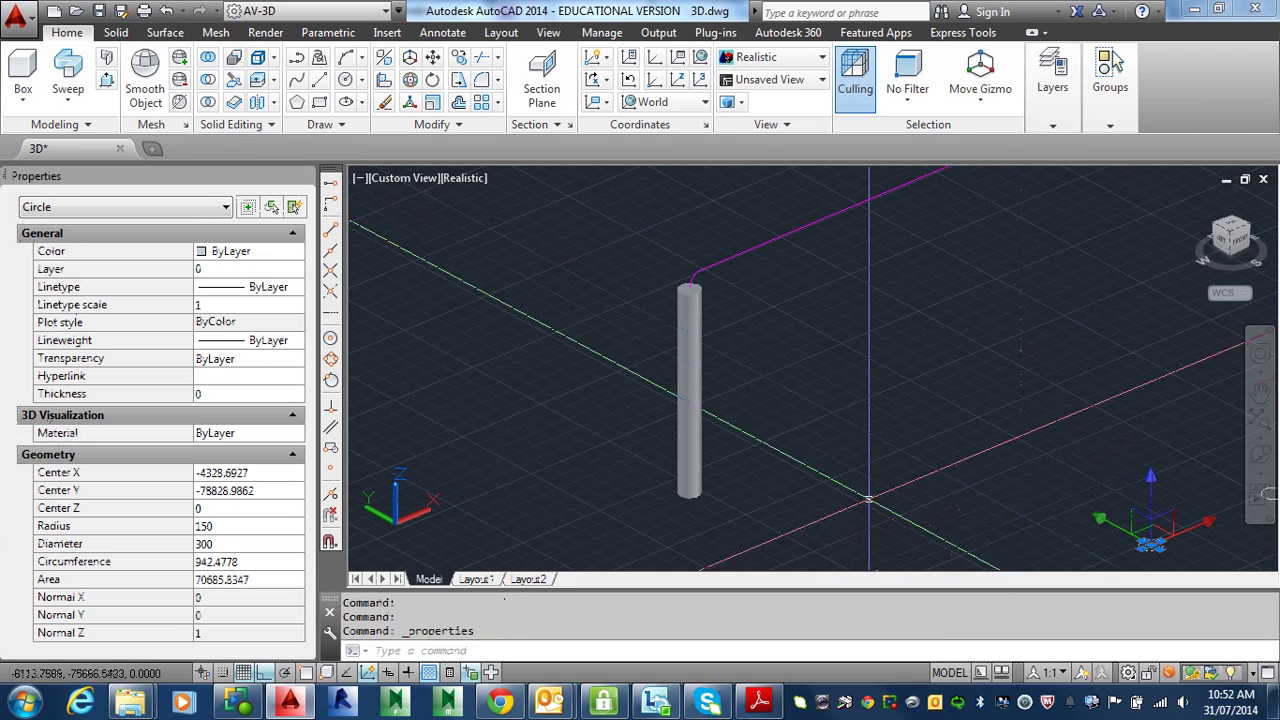
click(230, 528)
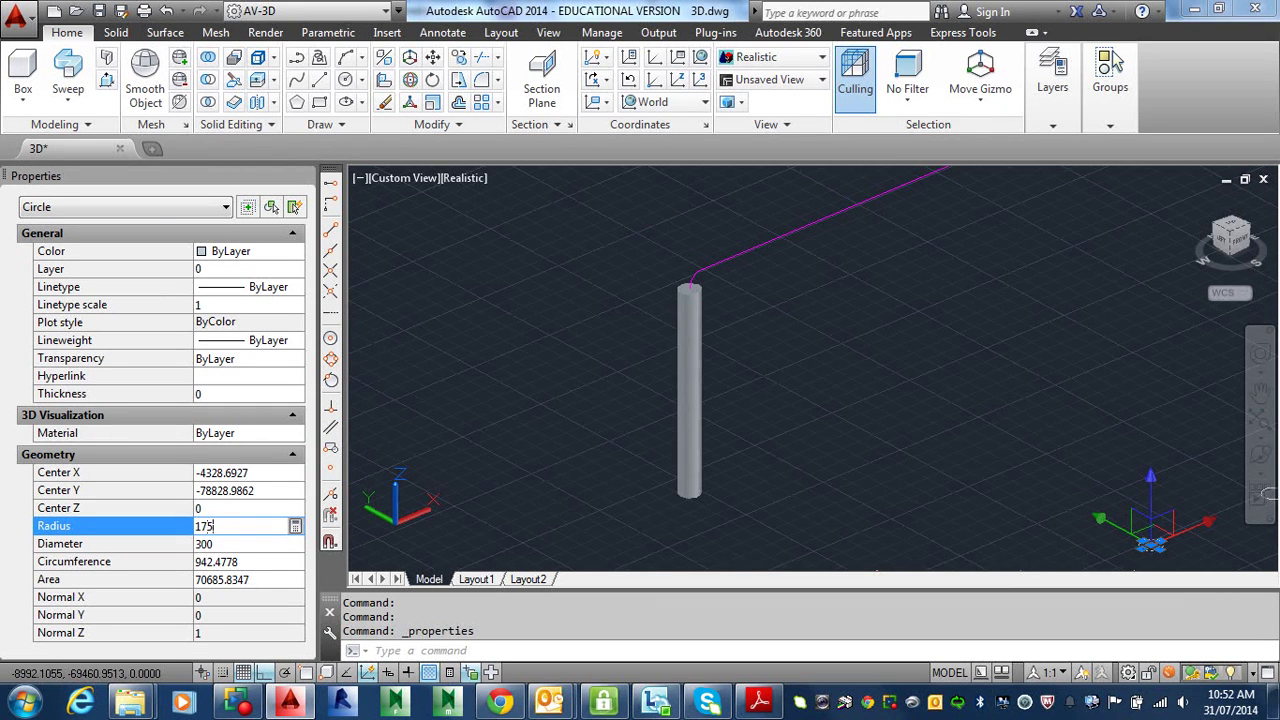
key(Return)
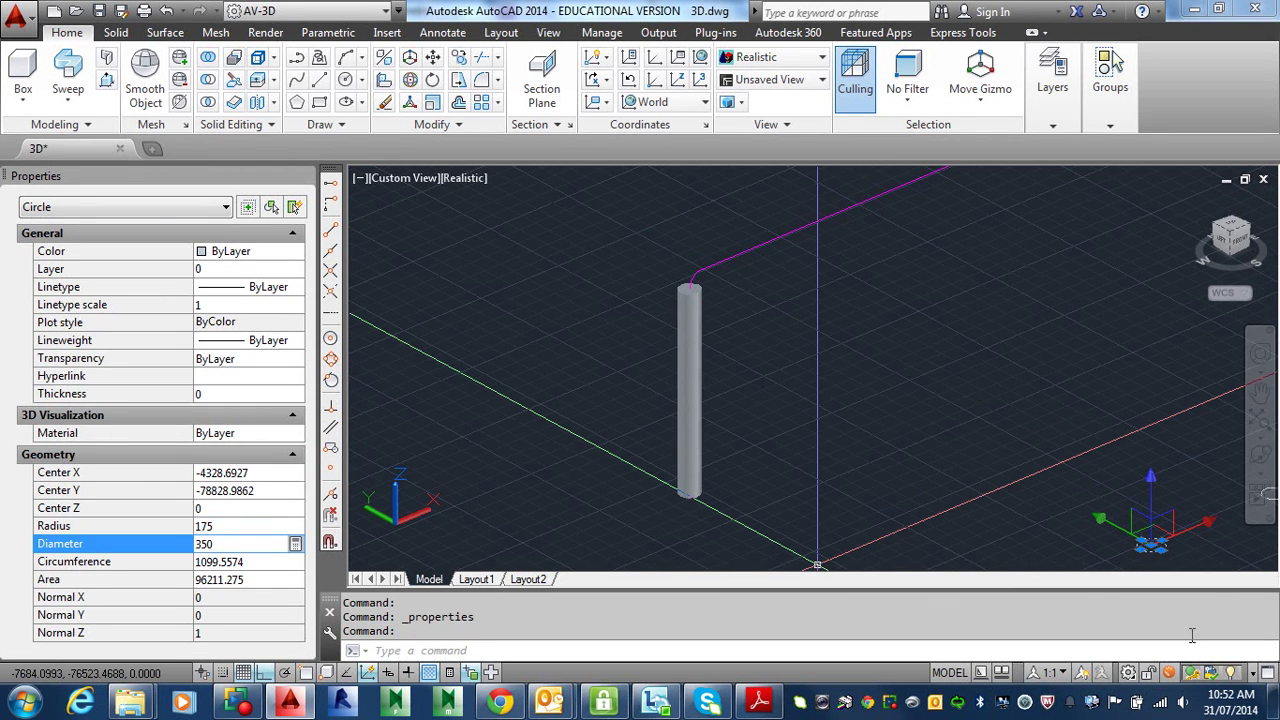
key(Escape)
key(Escape)
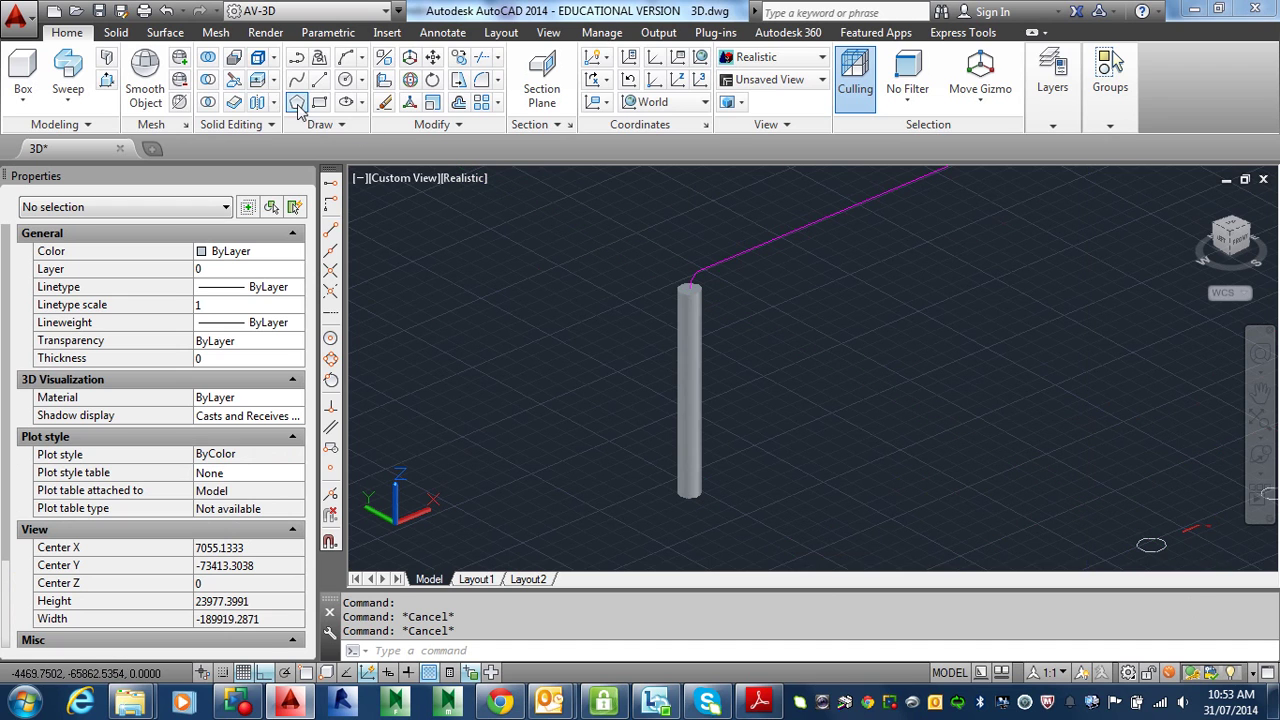
Step: Sweep the radius 175 circle along the fillet arc above the vertical pipe to form a solid elbow
click(68, 70)
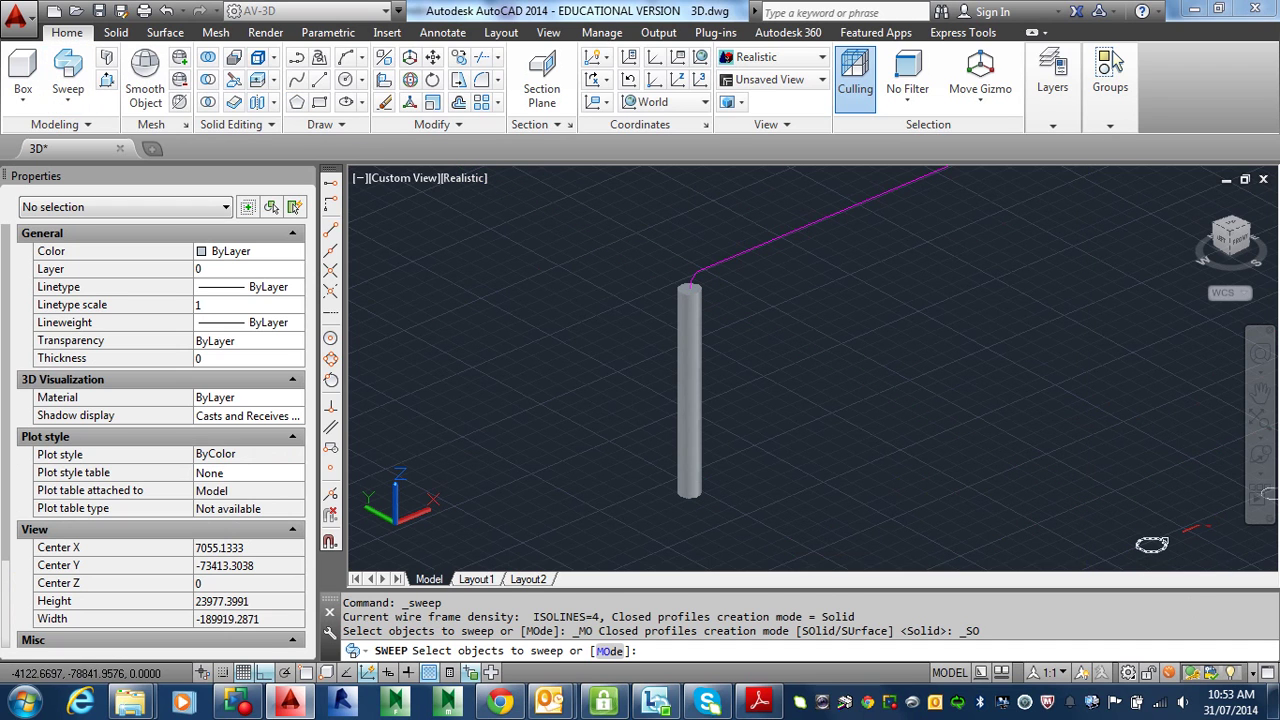
click(1151, 551)
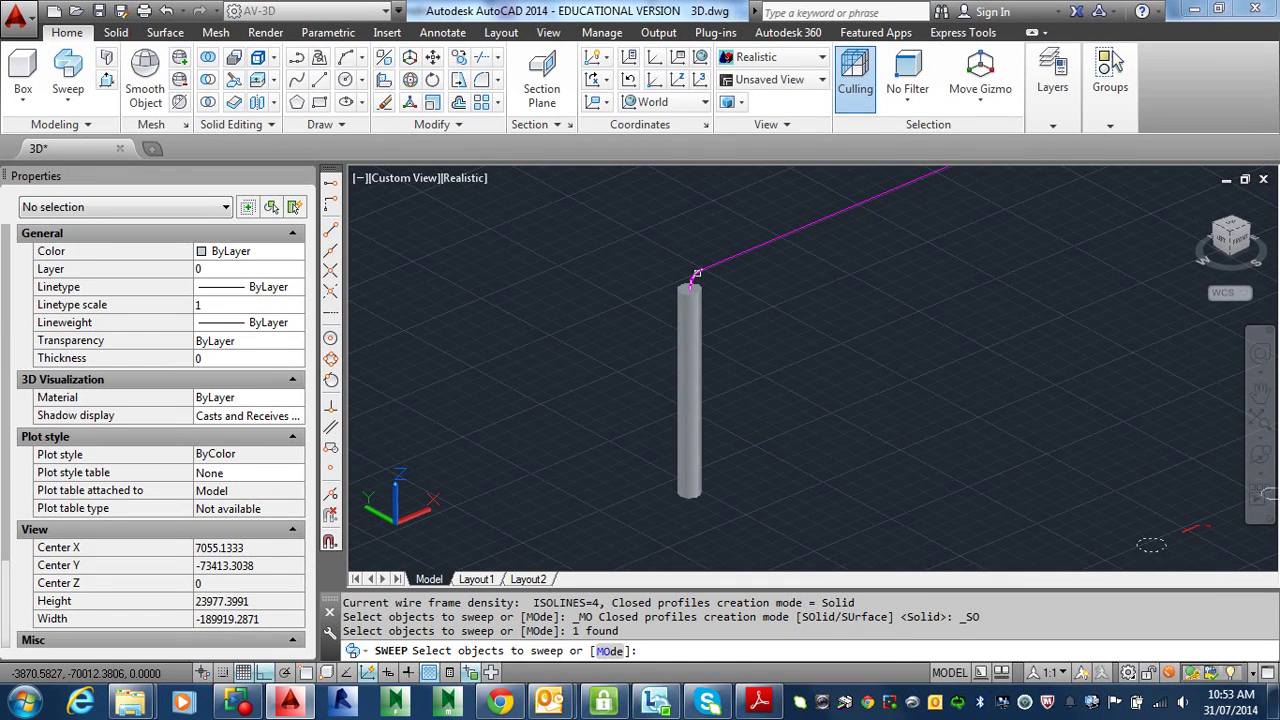
key(Return)
click(697, 273)
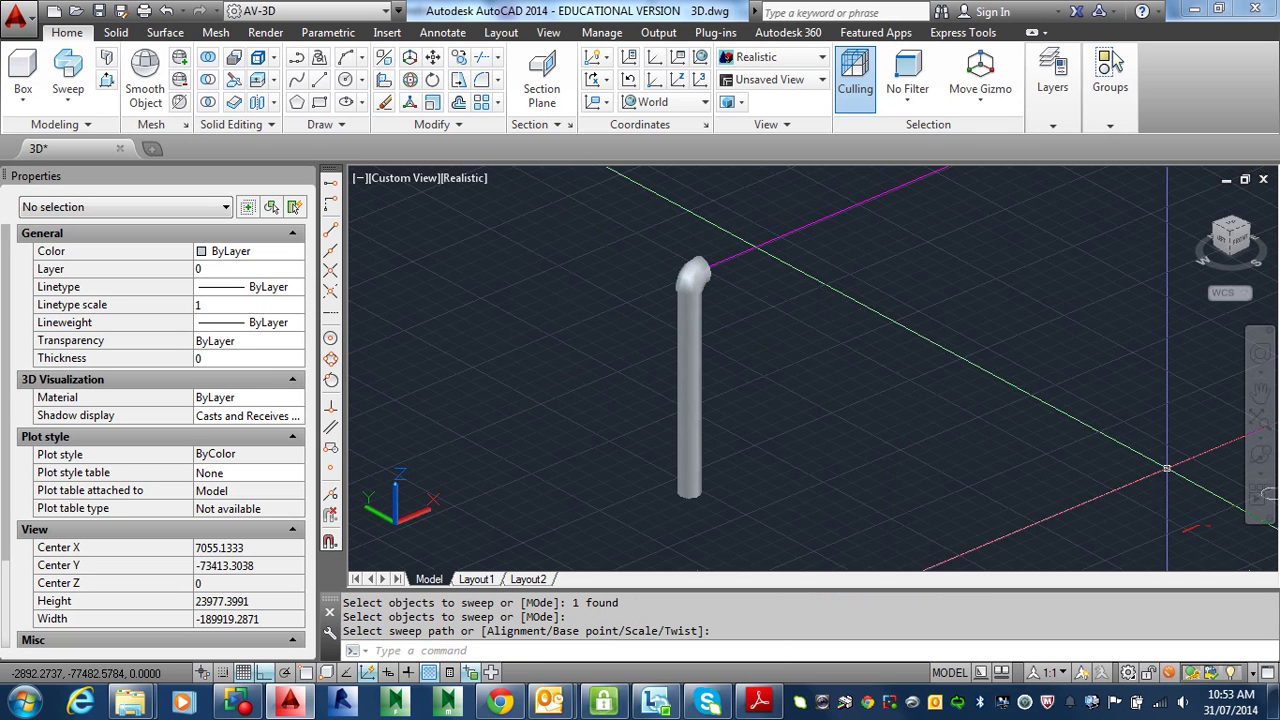
Step: Sweep one of the radius 150 circles along the straight horizontal segment running from the elbow to the second vertical segment
scroll(1166, 466, down, 4)
middle_drag(1141, 457, 1019, 464)
key(Return)
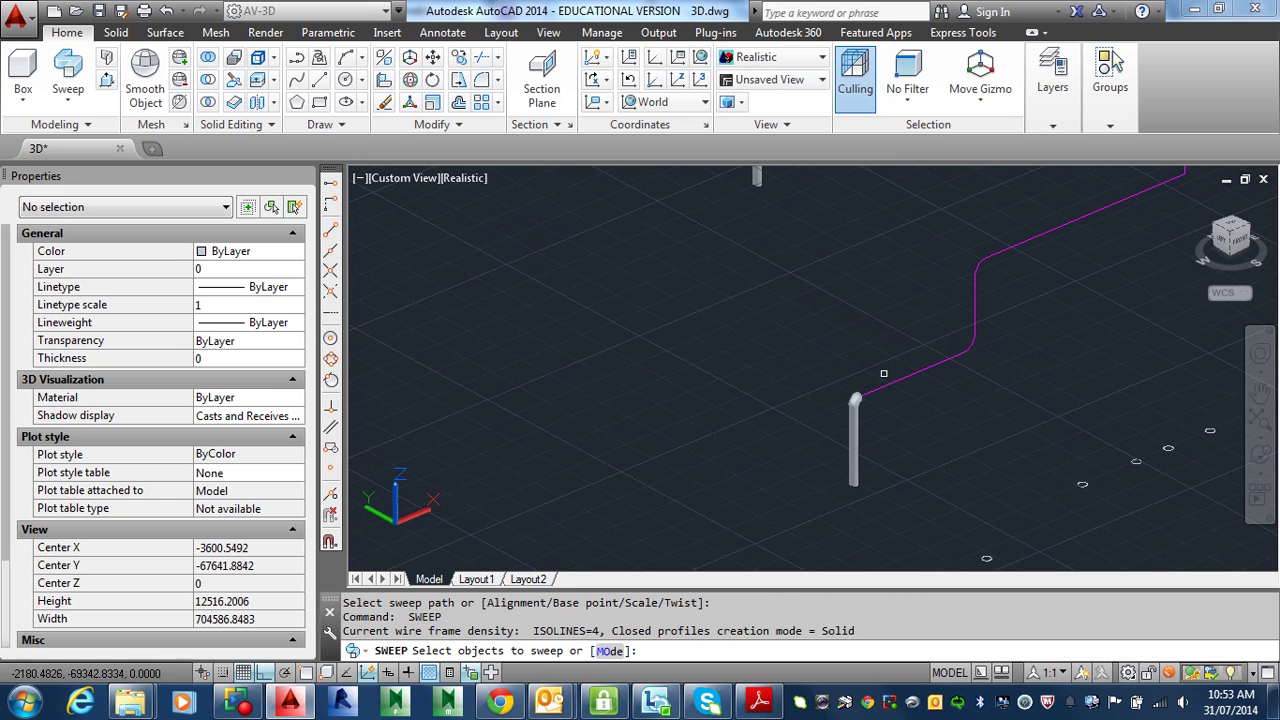
click(1082, 486)
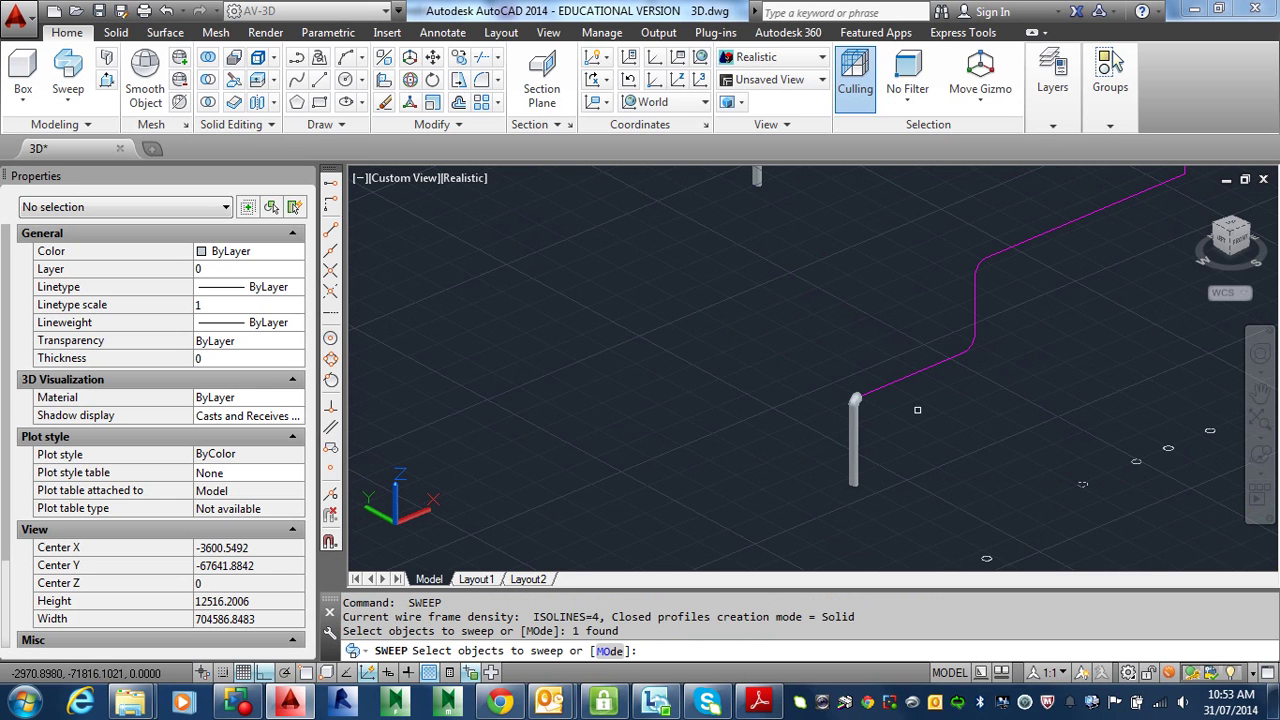
key(Return)
click(909, 379)
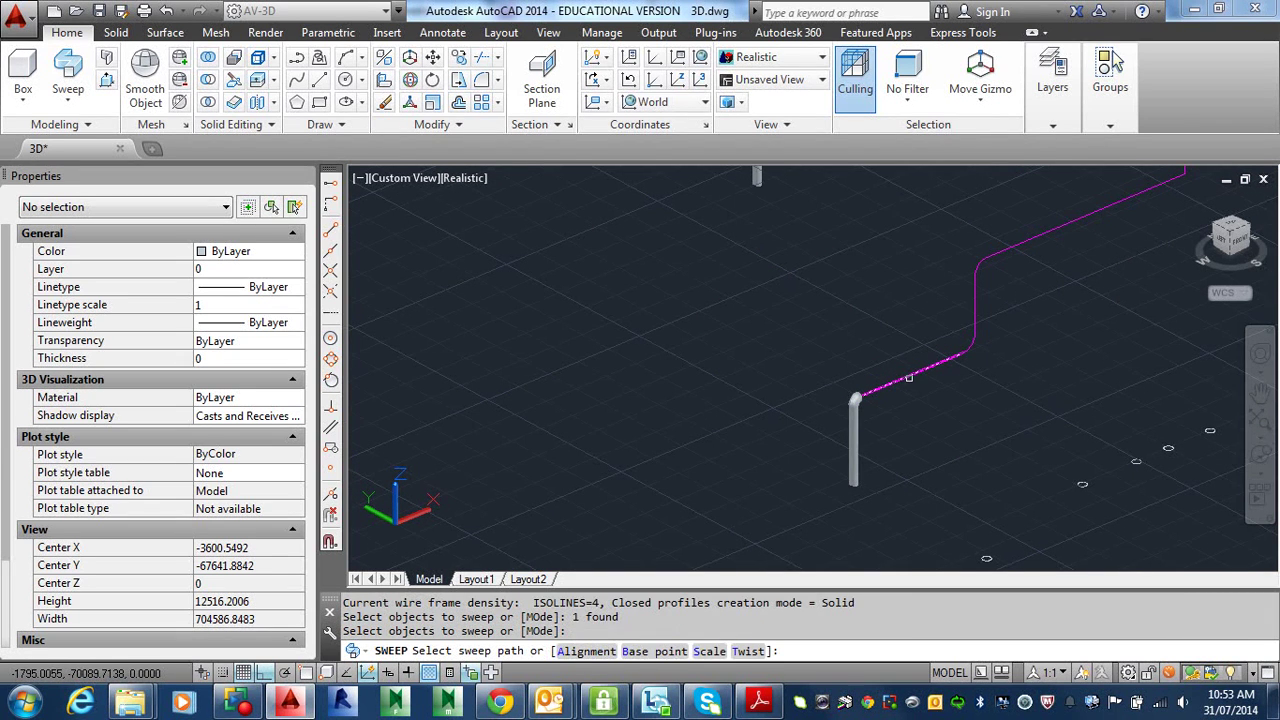
scroll(853, 401, up, 4)
shift+middle_drag(853, 401, 815, 420)
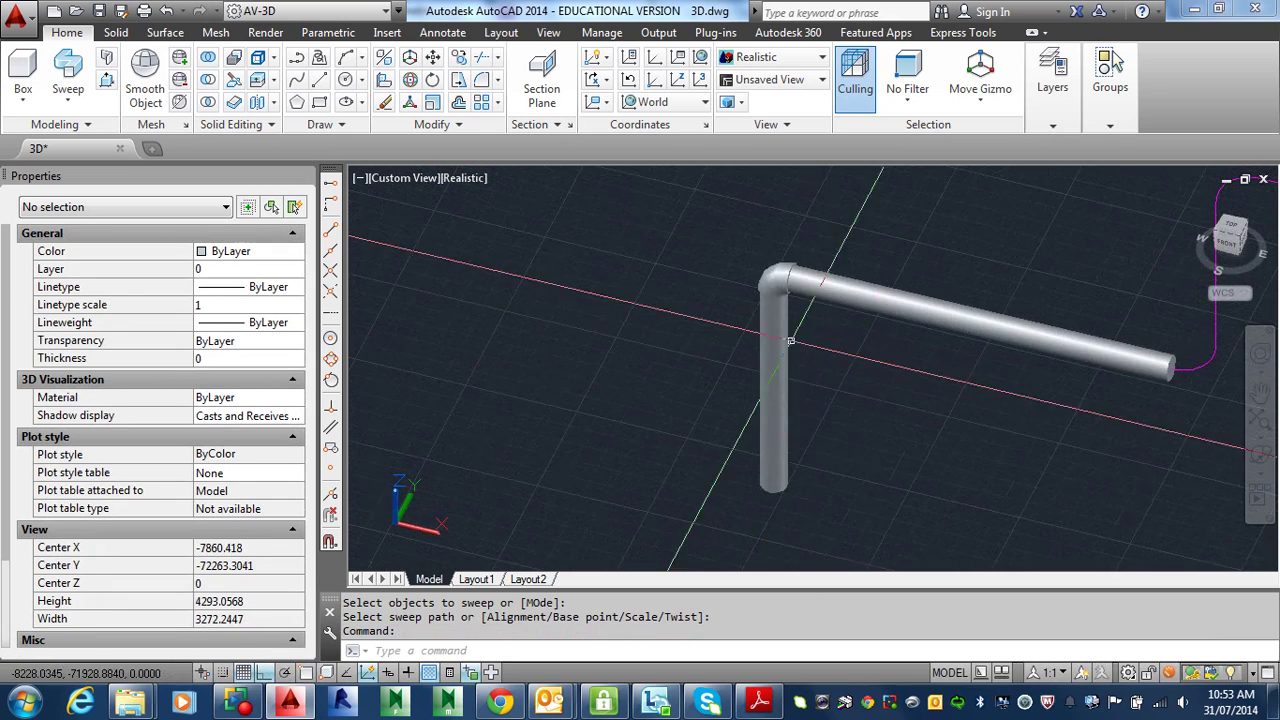
scroll(789, 325, up, 5)
scroll(758, 347, up, 3)
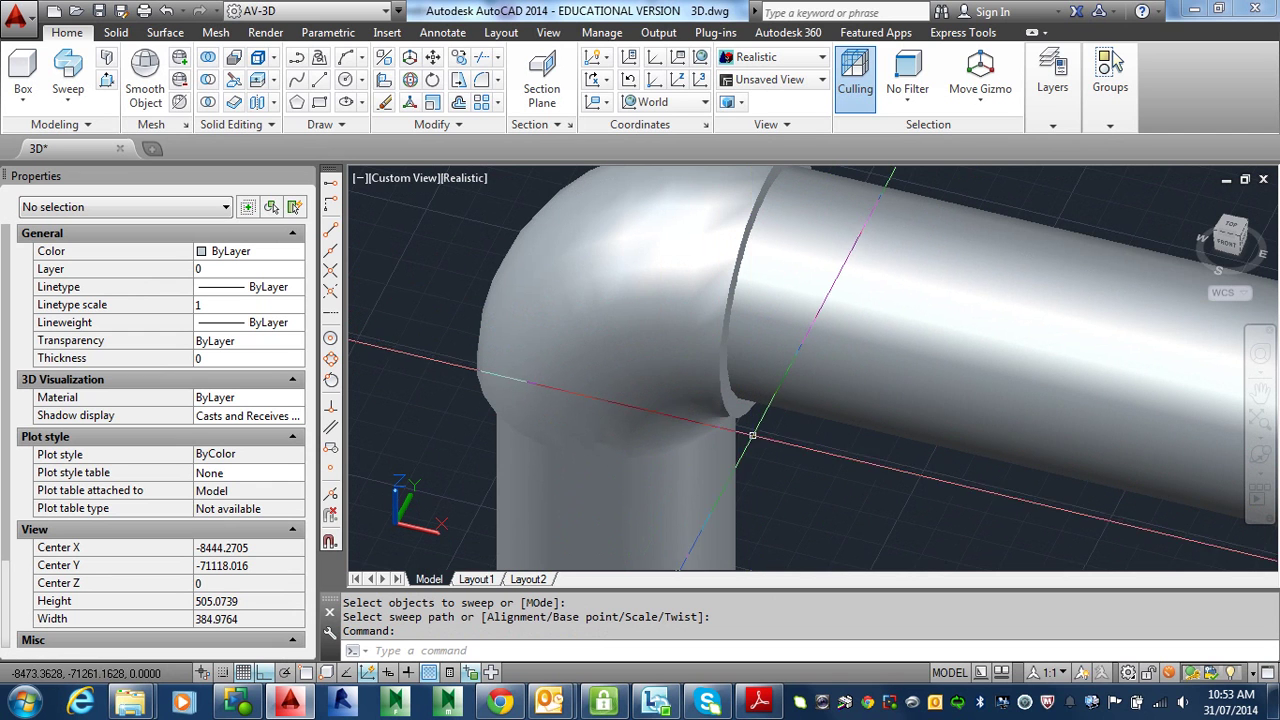
Step: Sweep one of the spare circles along the fillet arc at the far end of the horizontal pipe to form a solid elbow
scroll(795, 466, down, 10)
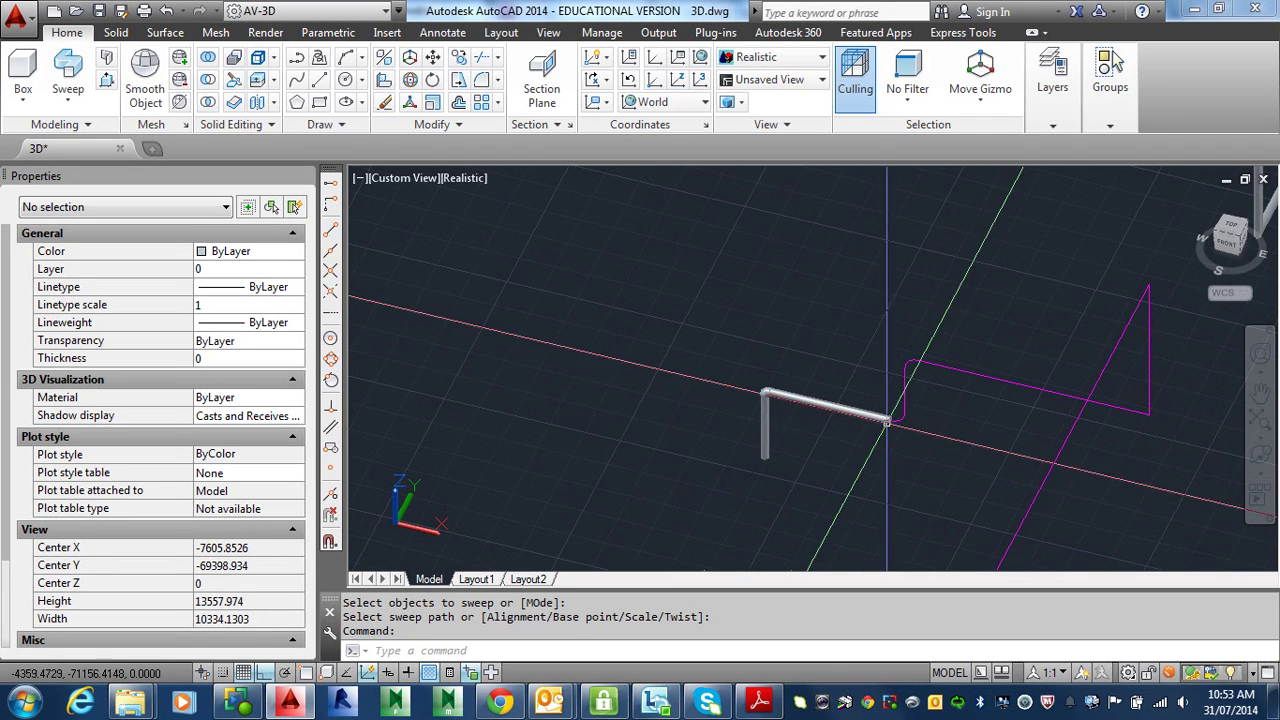
scroll(928, 386, down, 6)
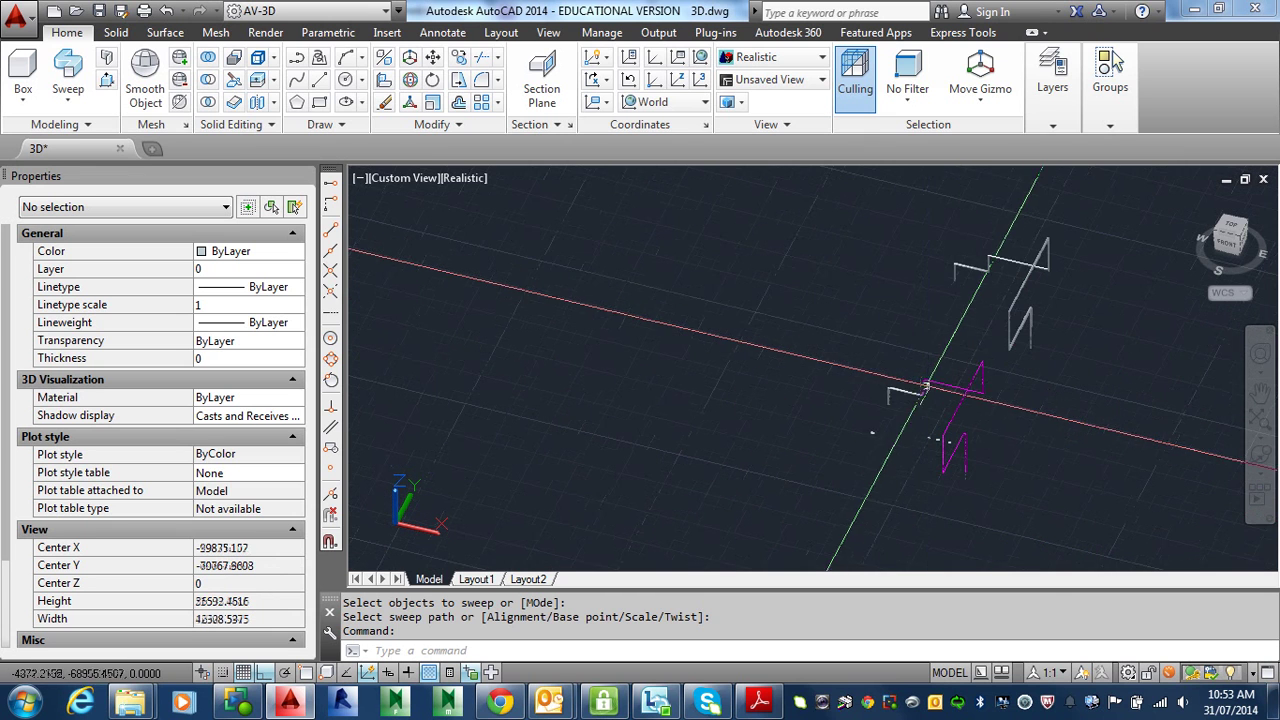
scroll(975, 265, up, 3)
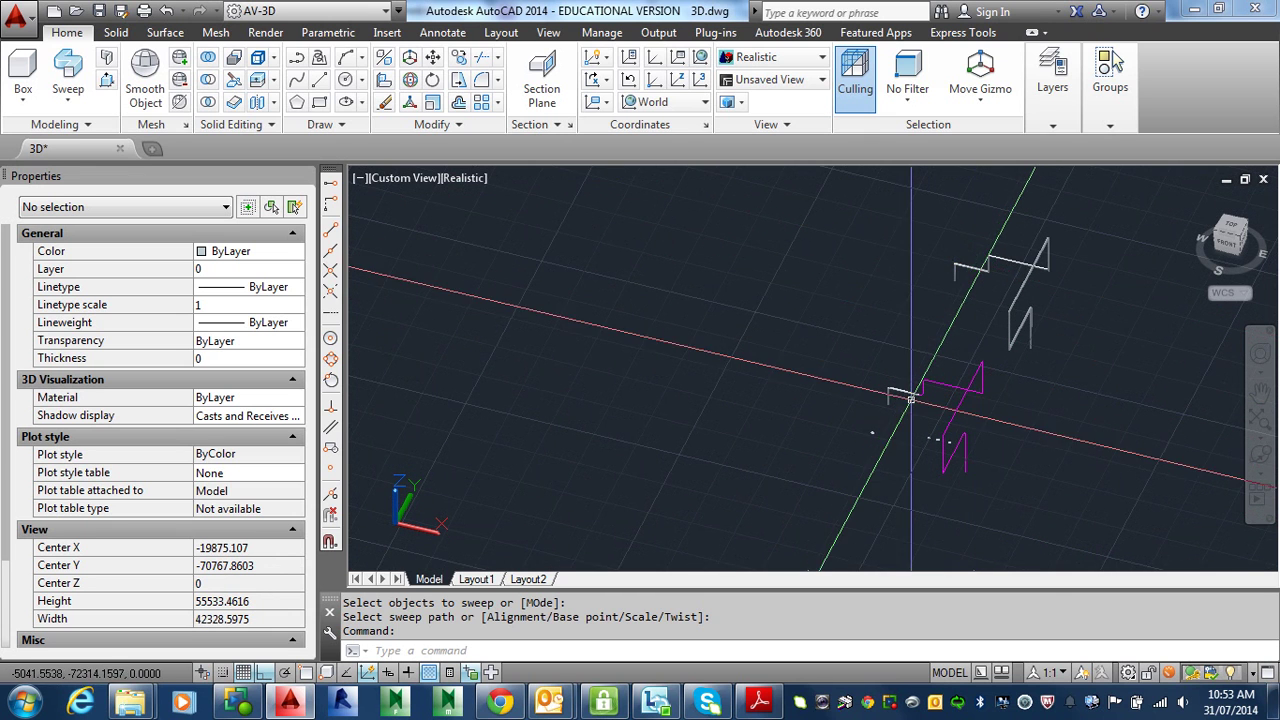
scroll(920, 355, up, 5)
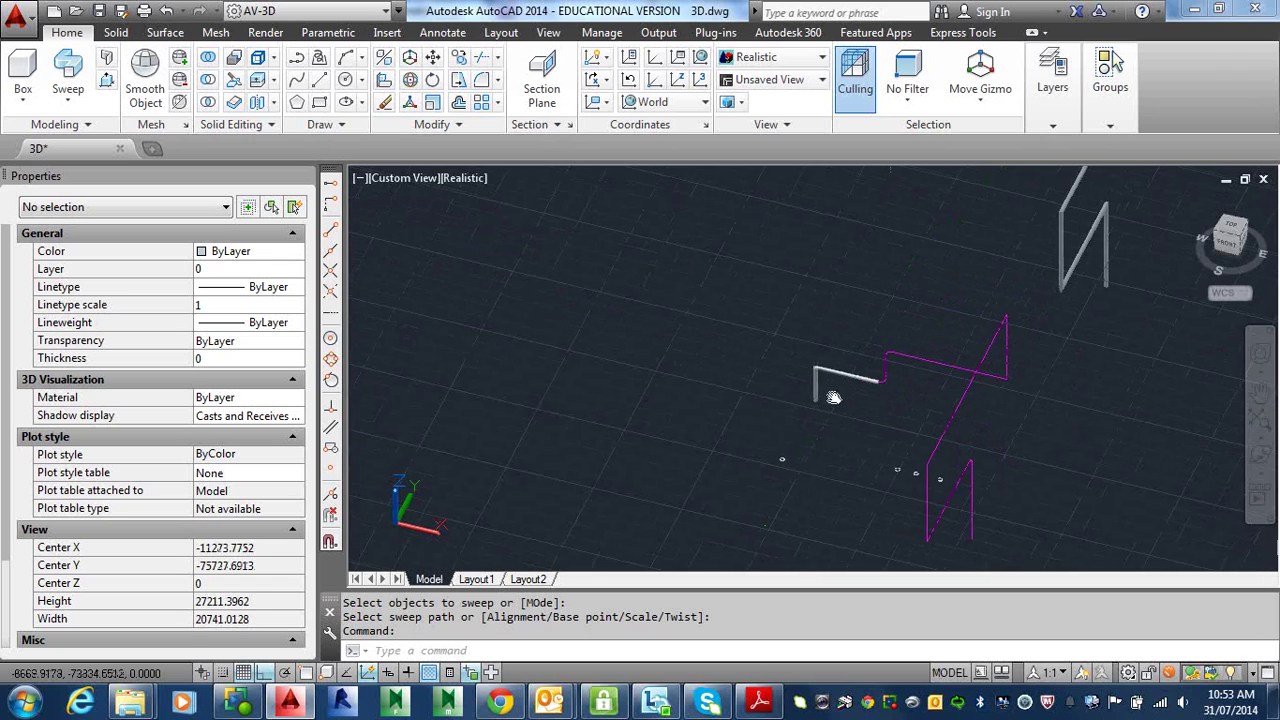
click(68, 80)
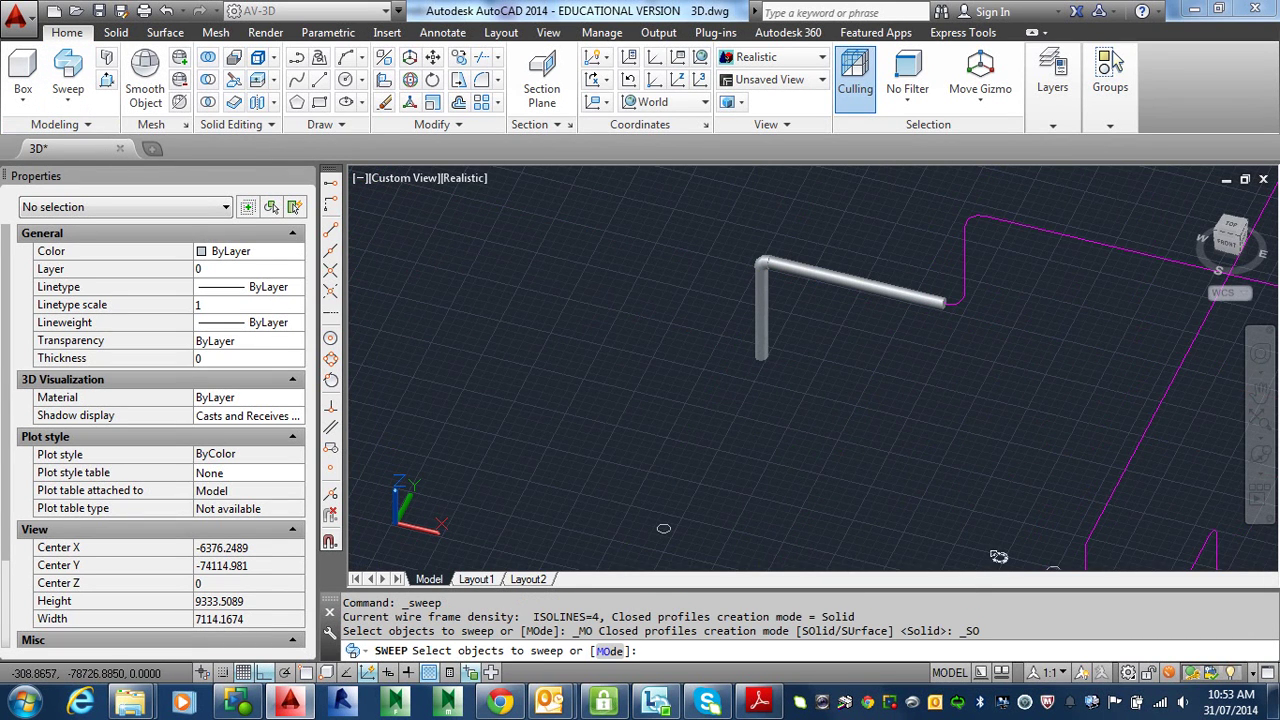
click(999, 556)
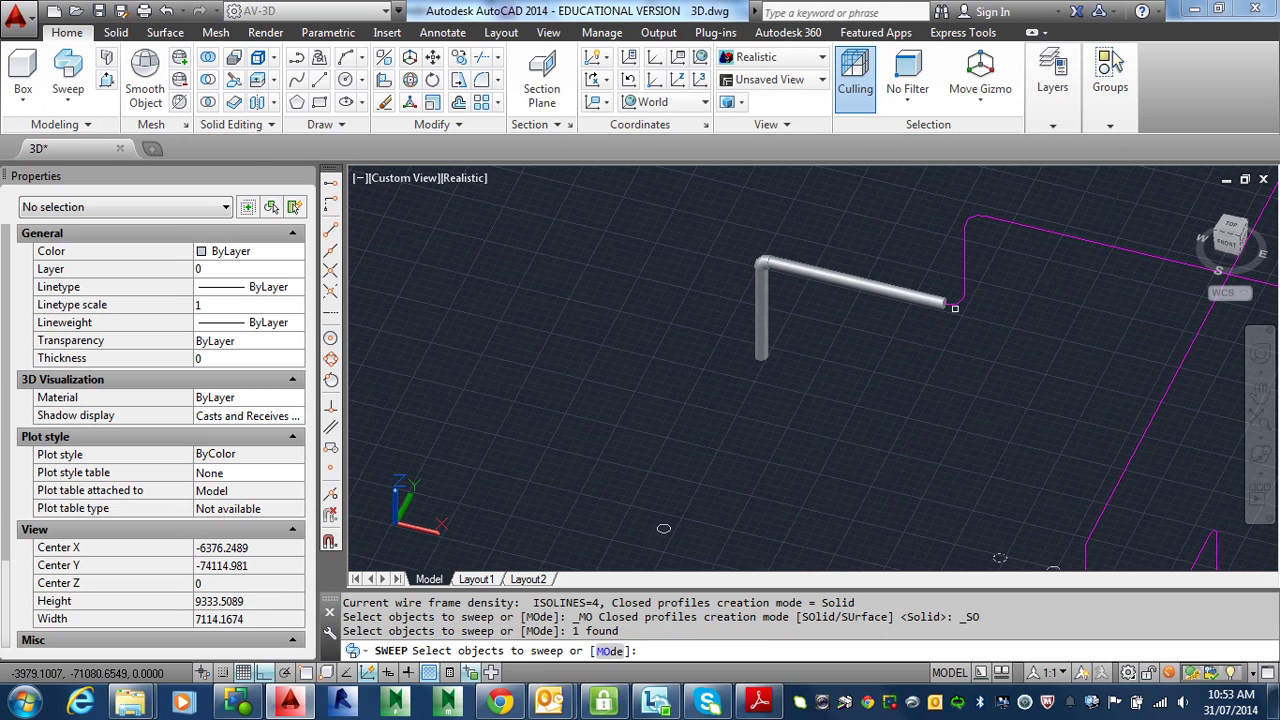
key(Return)
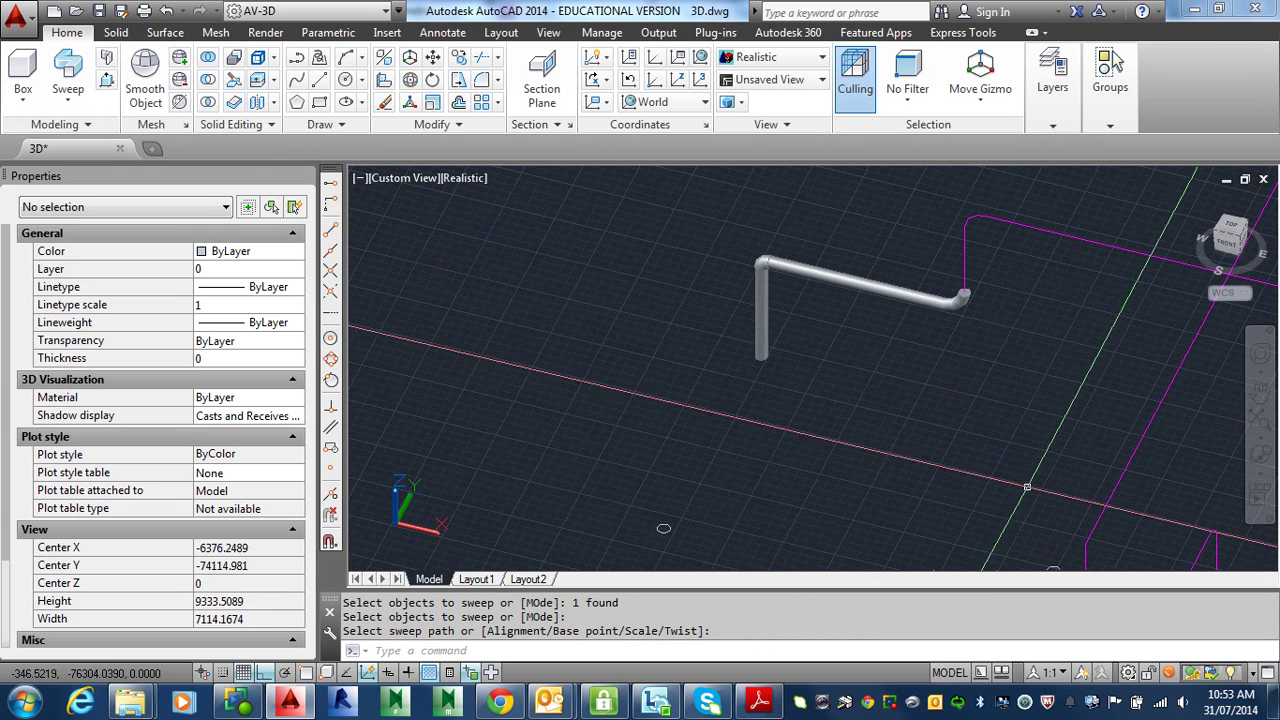
Step: Sweep another spare circle along the short vertical segment rising from the new elbow to make a solid pipe
key(Return)
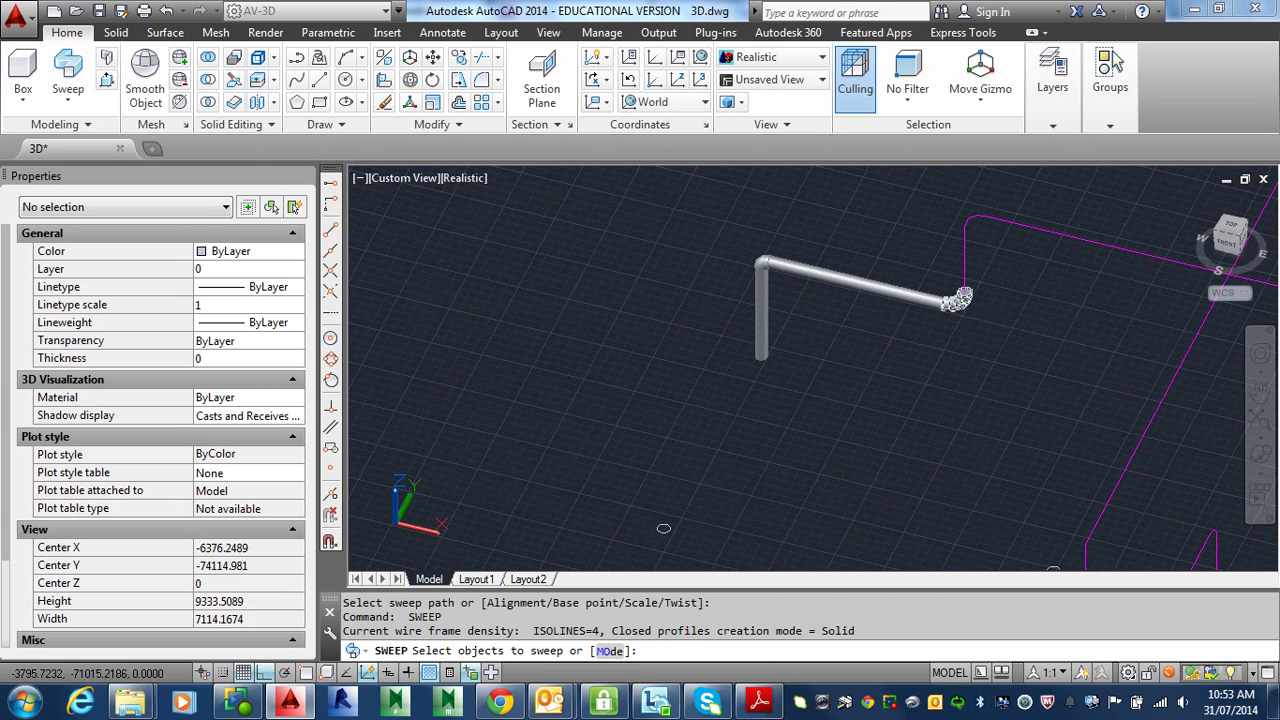
click(958, 299)
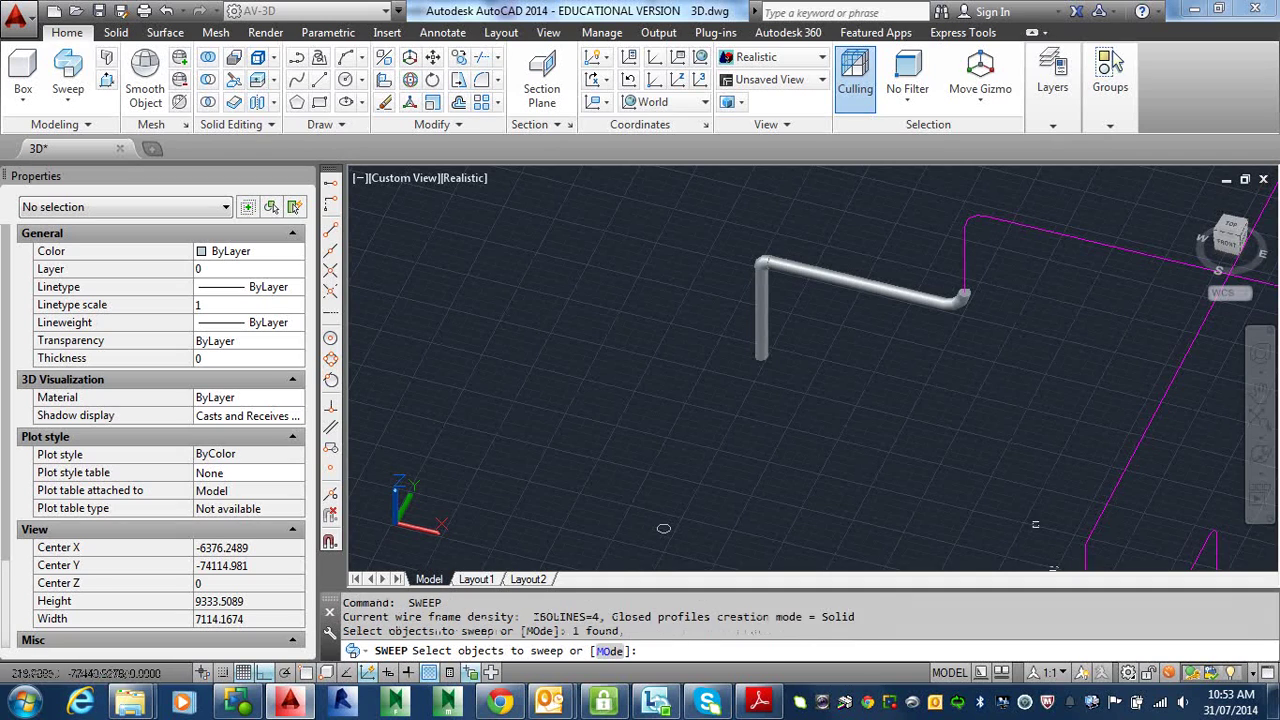
key(Return)
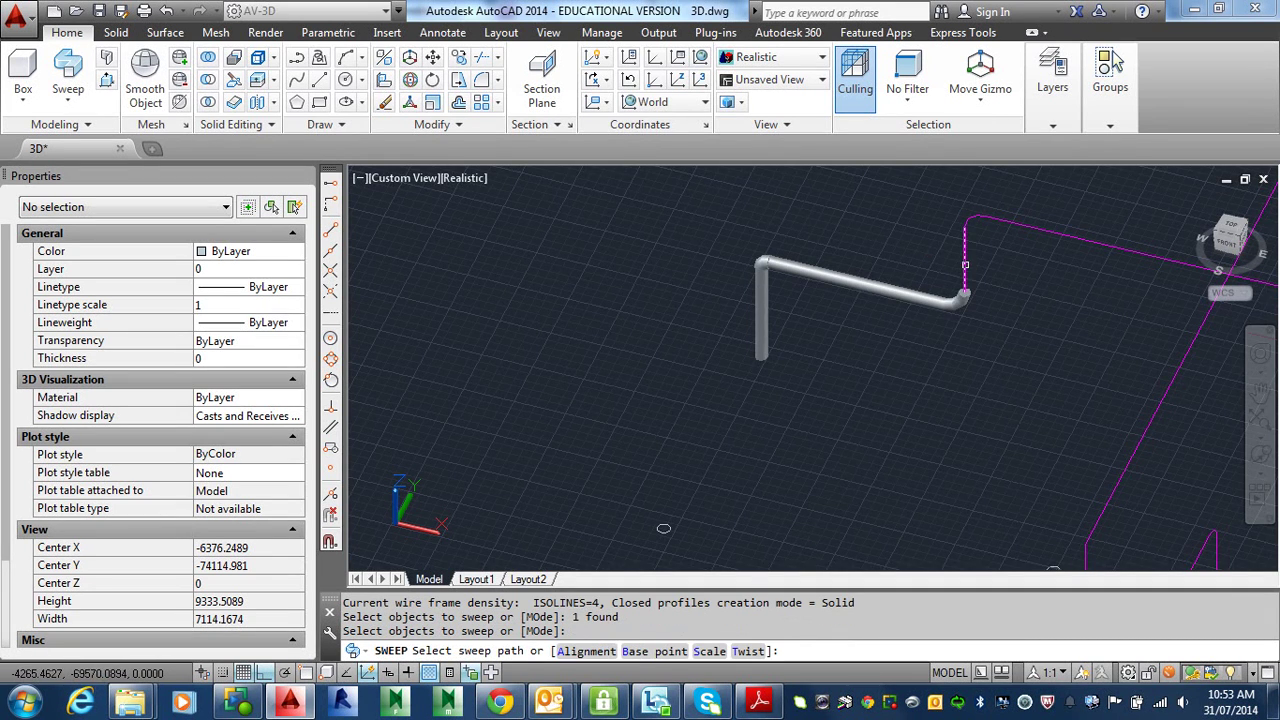
click(965, 265)
key(Return)
key(Escape)
Step: Examine the swept pipes and the elbow below the second vertical pipe up close and from another side of the model
scroll(972, 292, up, 5)
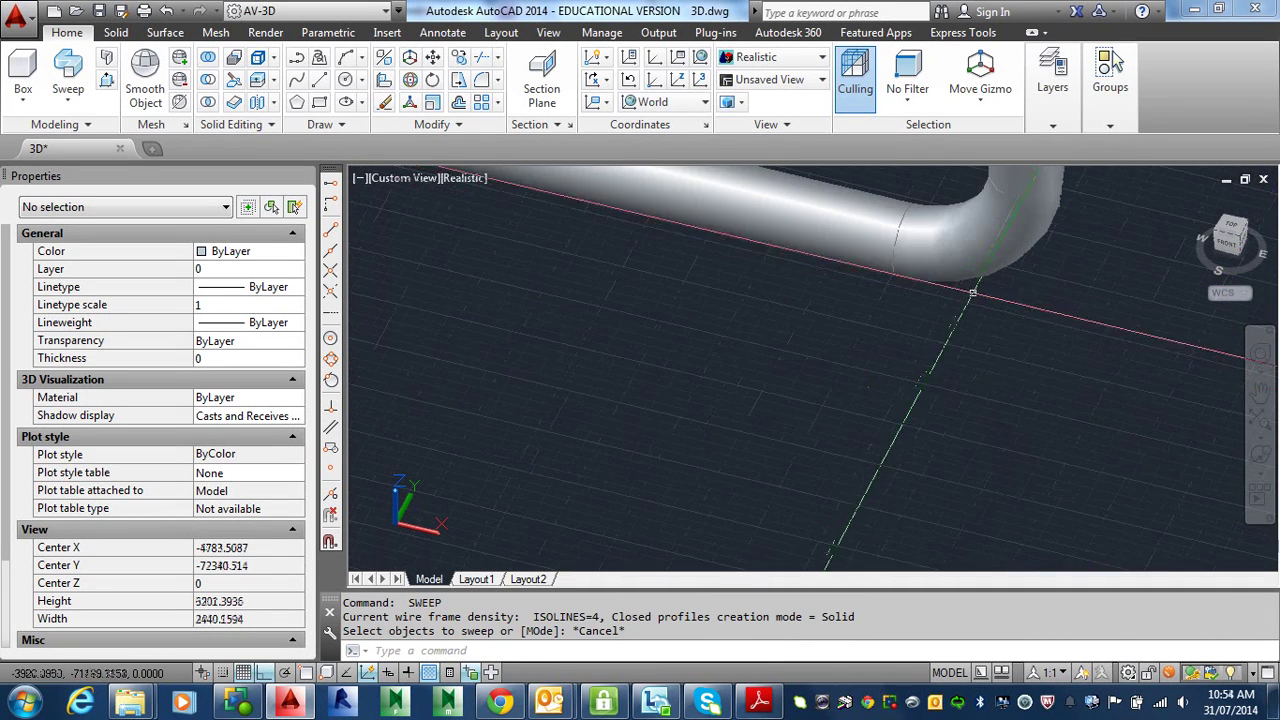
scroll(972, 292, down, 5)
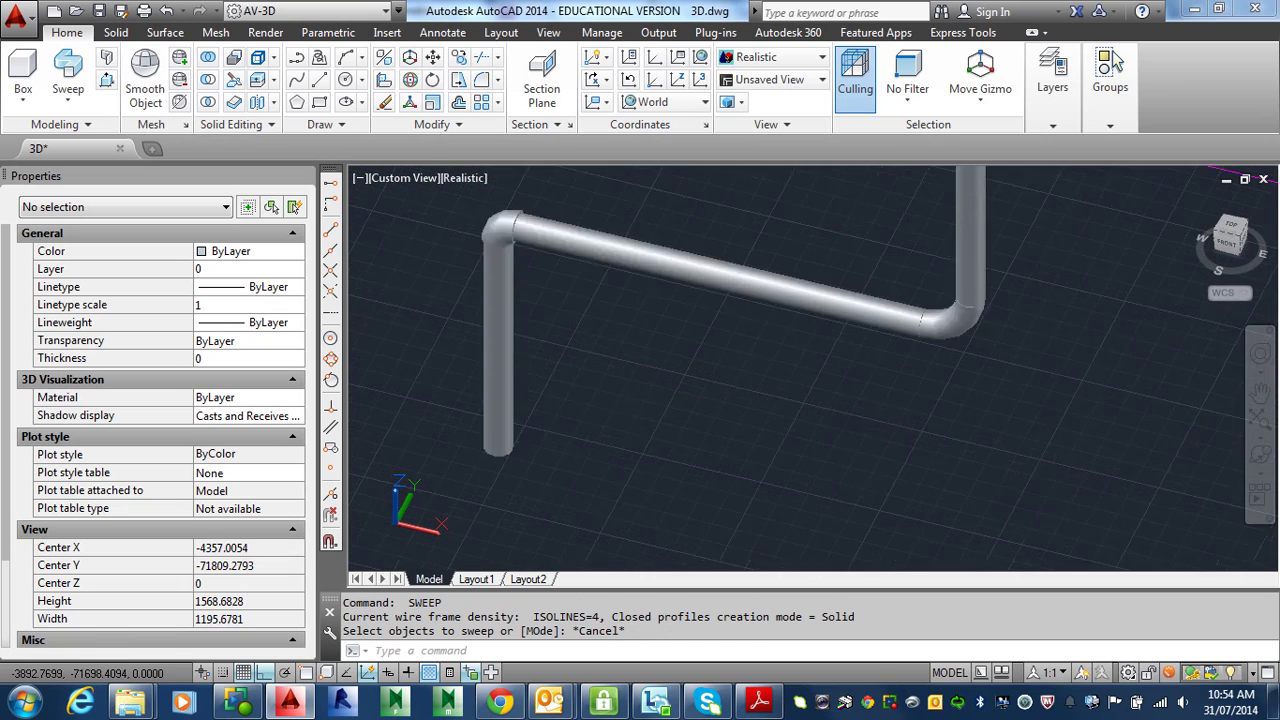
scroll(905, 490, down, 5)
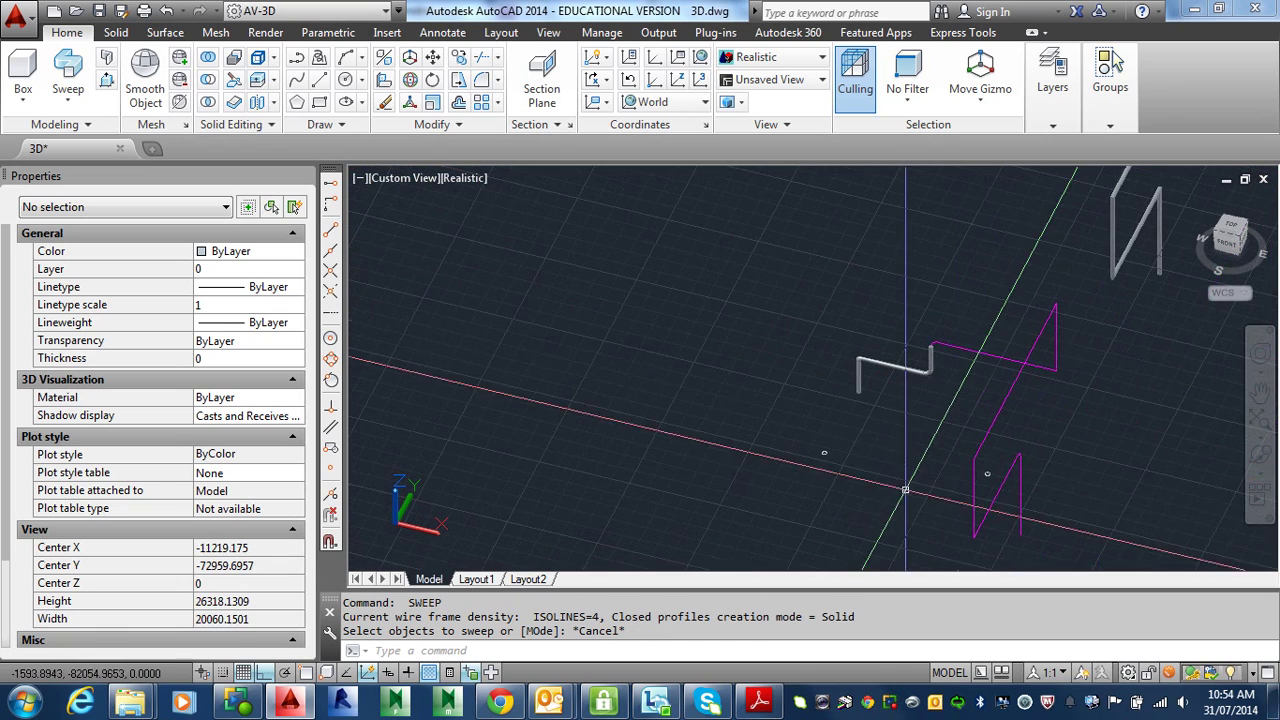
shift+middle_drag(905, 490, 1039, 414)
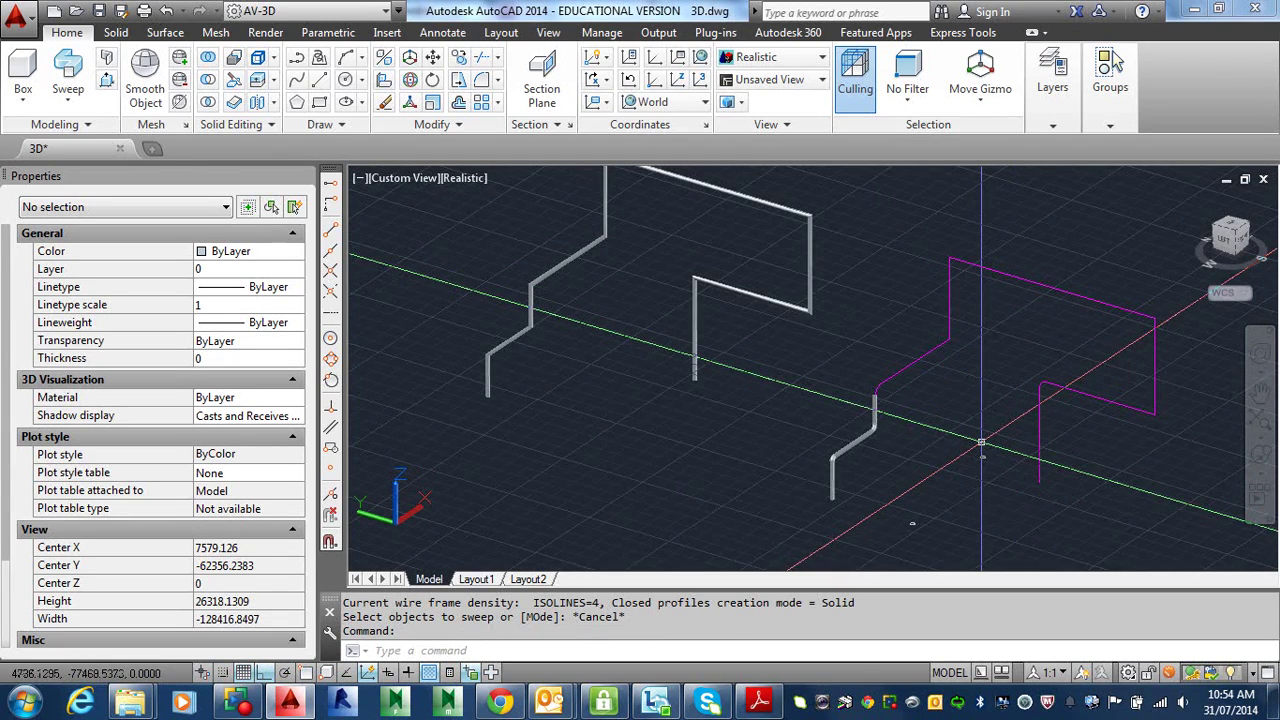
scroll(875, 430, up, 8)
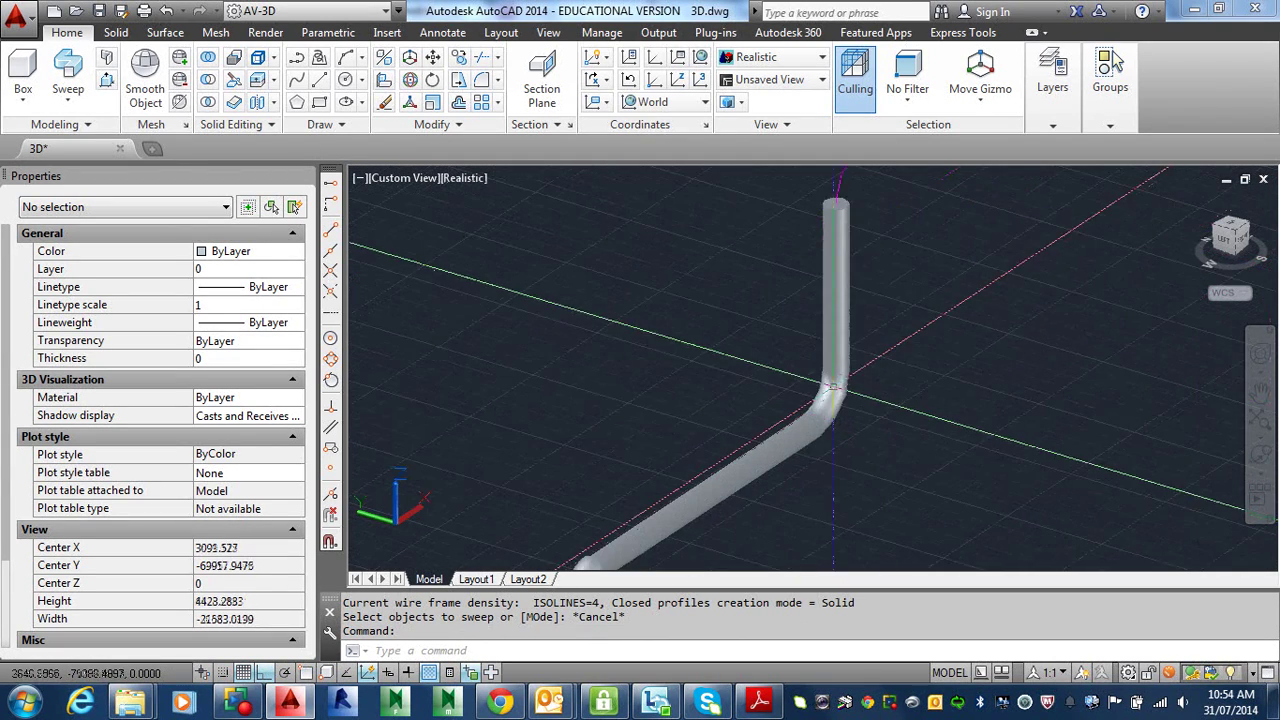
scroll(833, 386, up, 3)
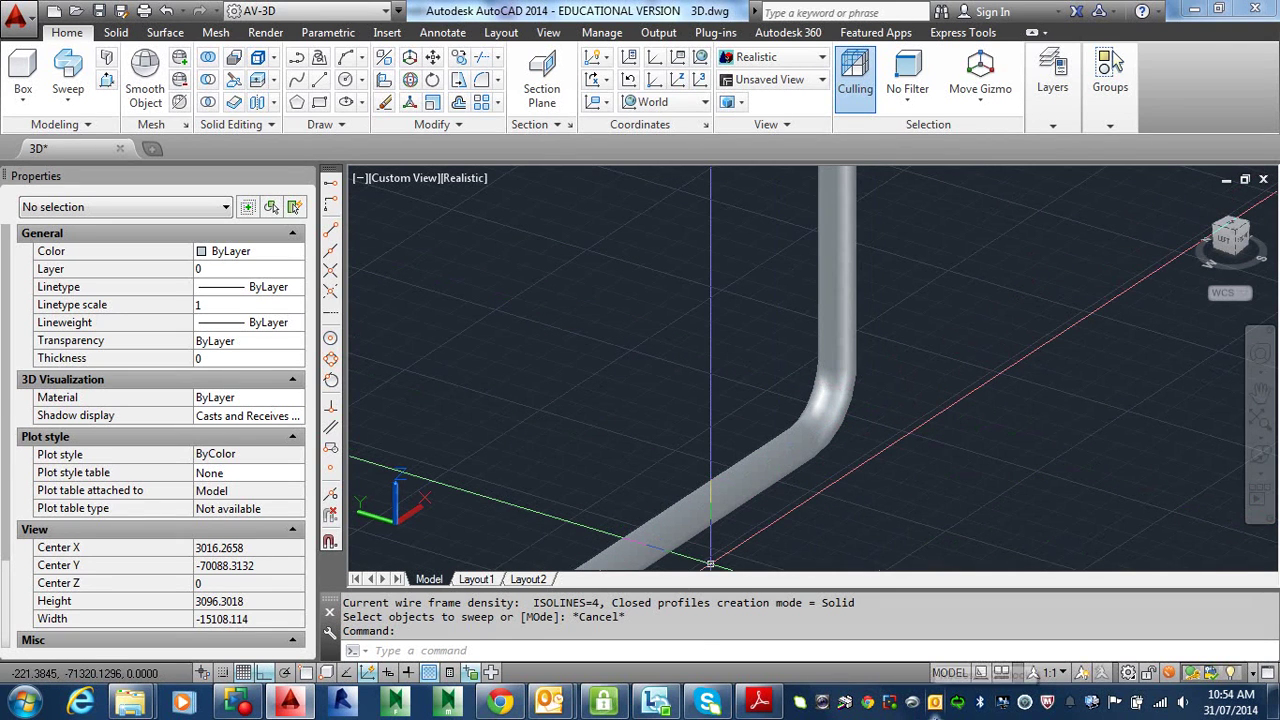
right_click(893, 700)
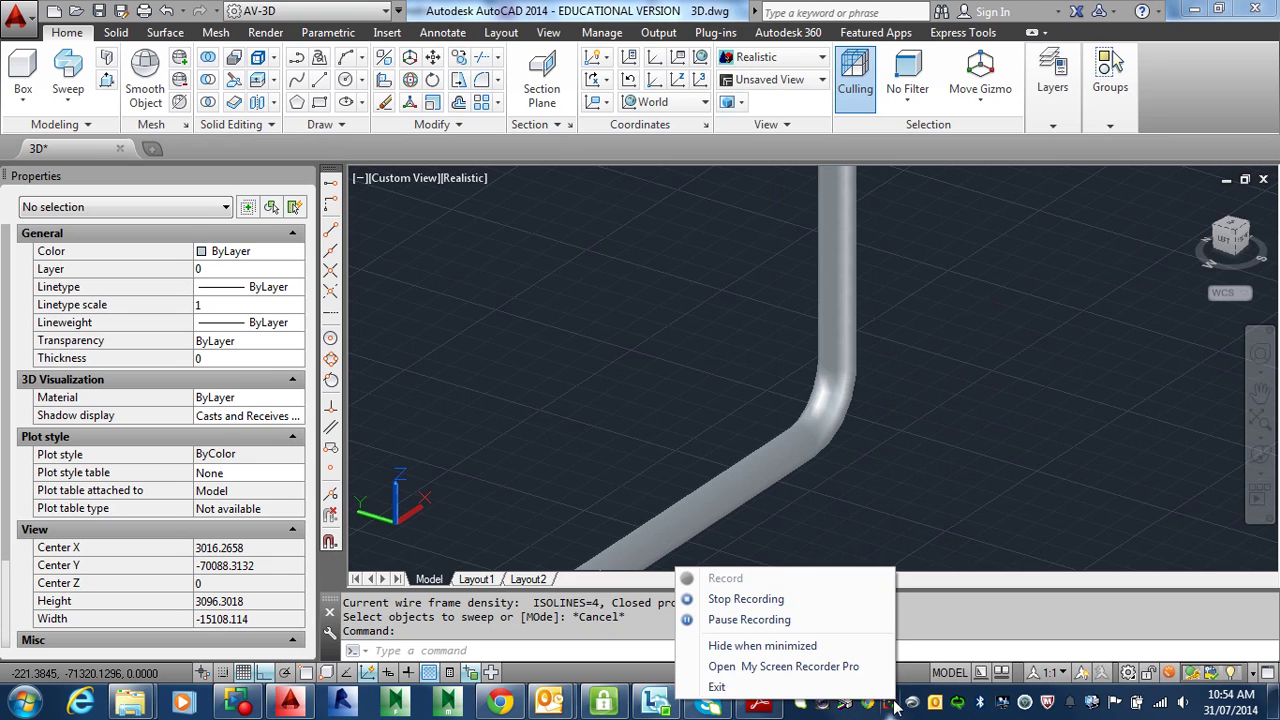